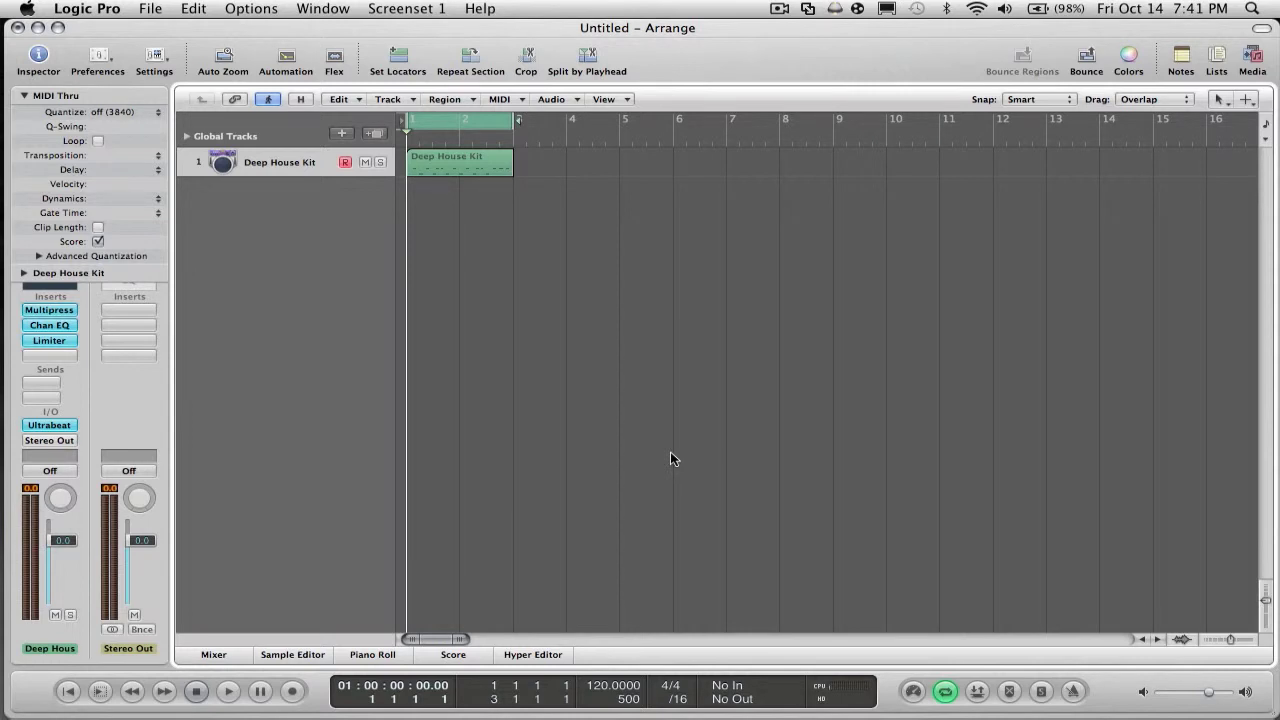
Step: Play the Deep House Kit loop once through and open the project tempo value for editing
{"action": "key", "text": "space"}
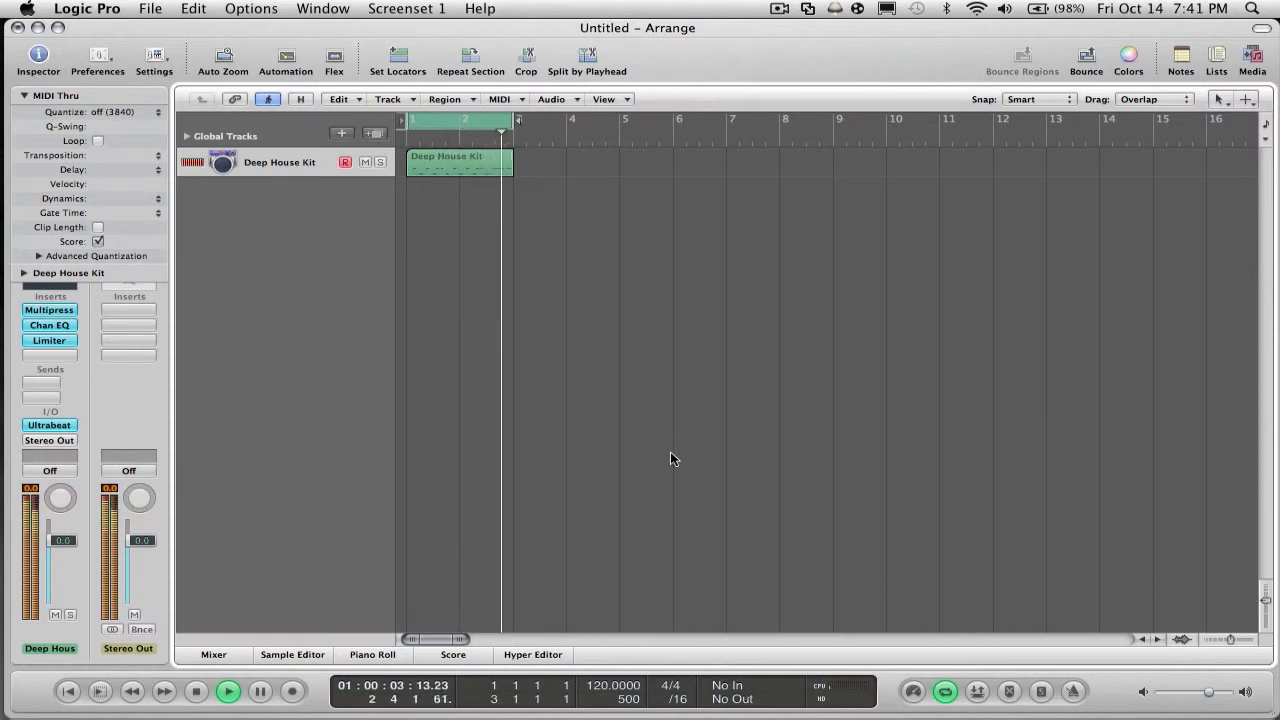
{"action": "key", "text": "space"}
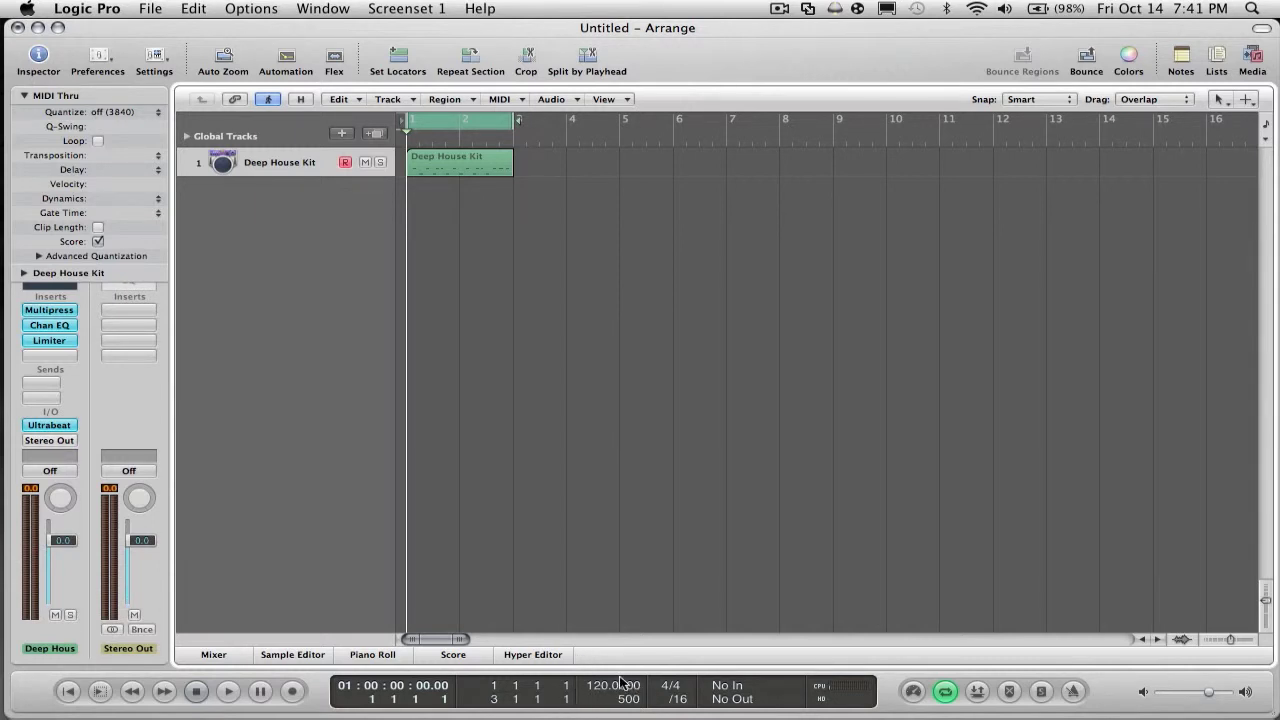
{"action": "left_click_drag", "start_coordinate": [599, 684], "coordinate": [598, 688]}
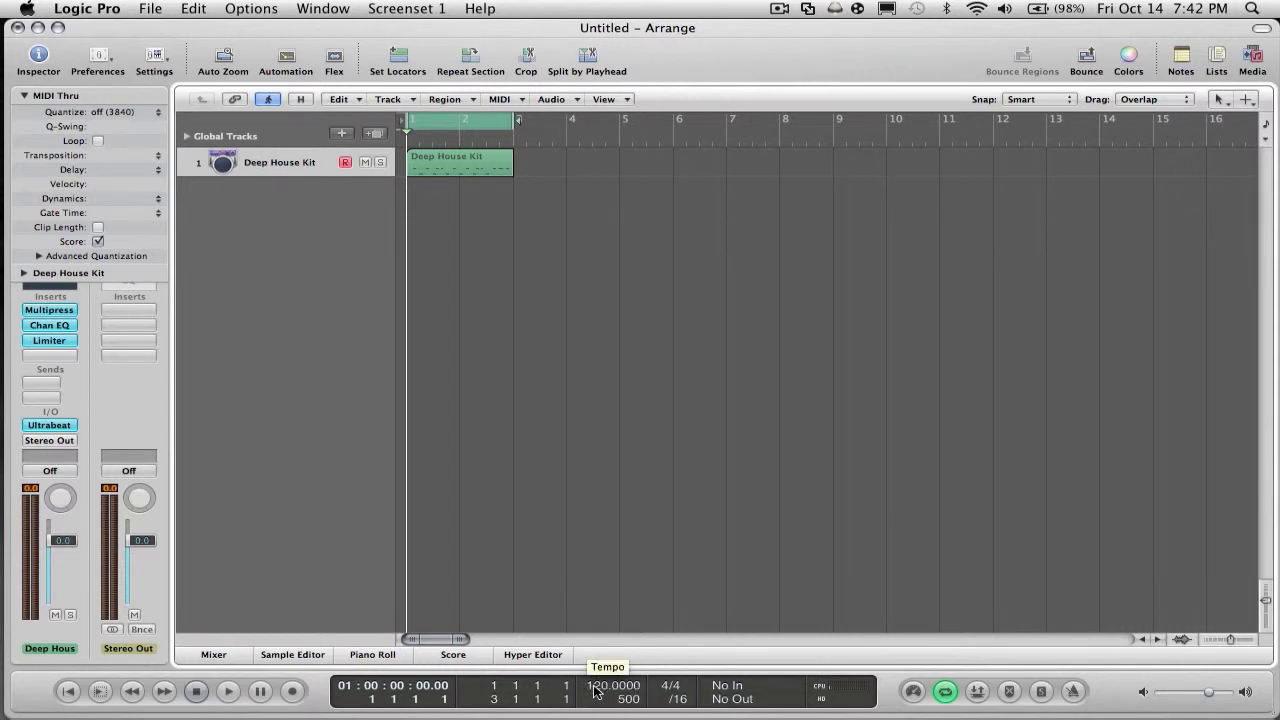
{"action": "double_click", "coordinate": [595, 689]}
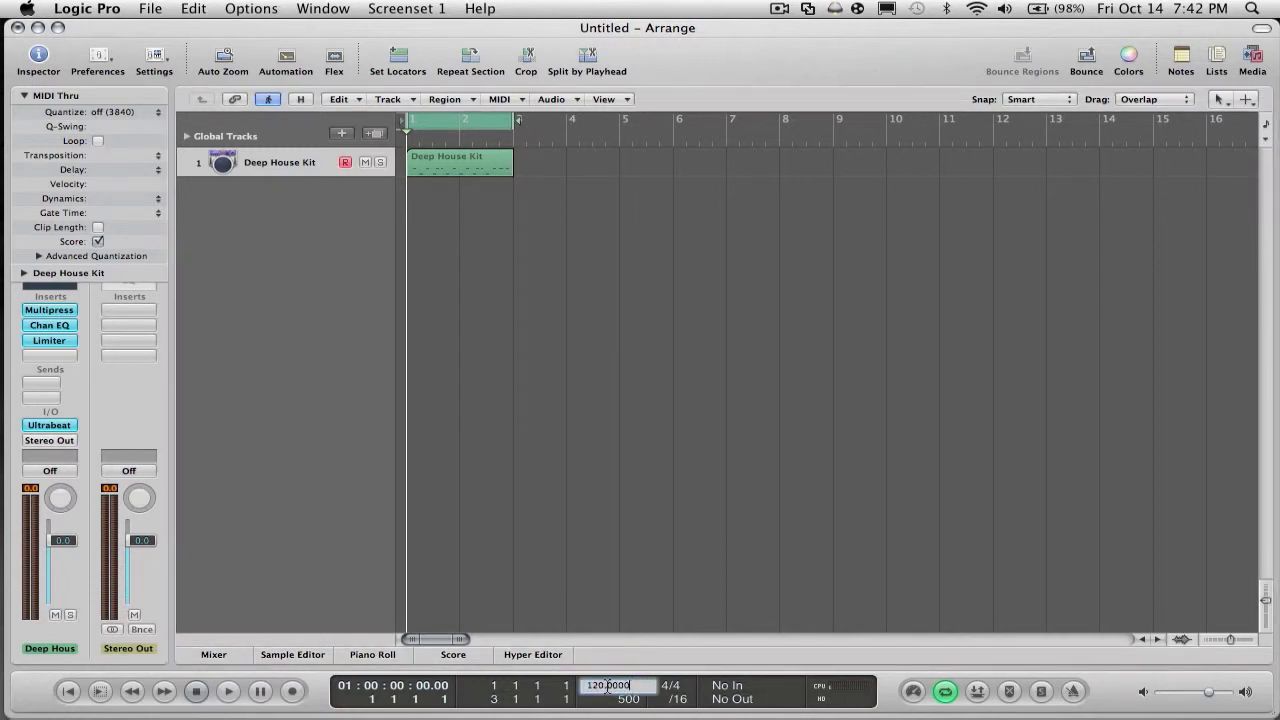
{"action": "key", "text": "Return"}
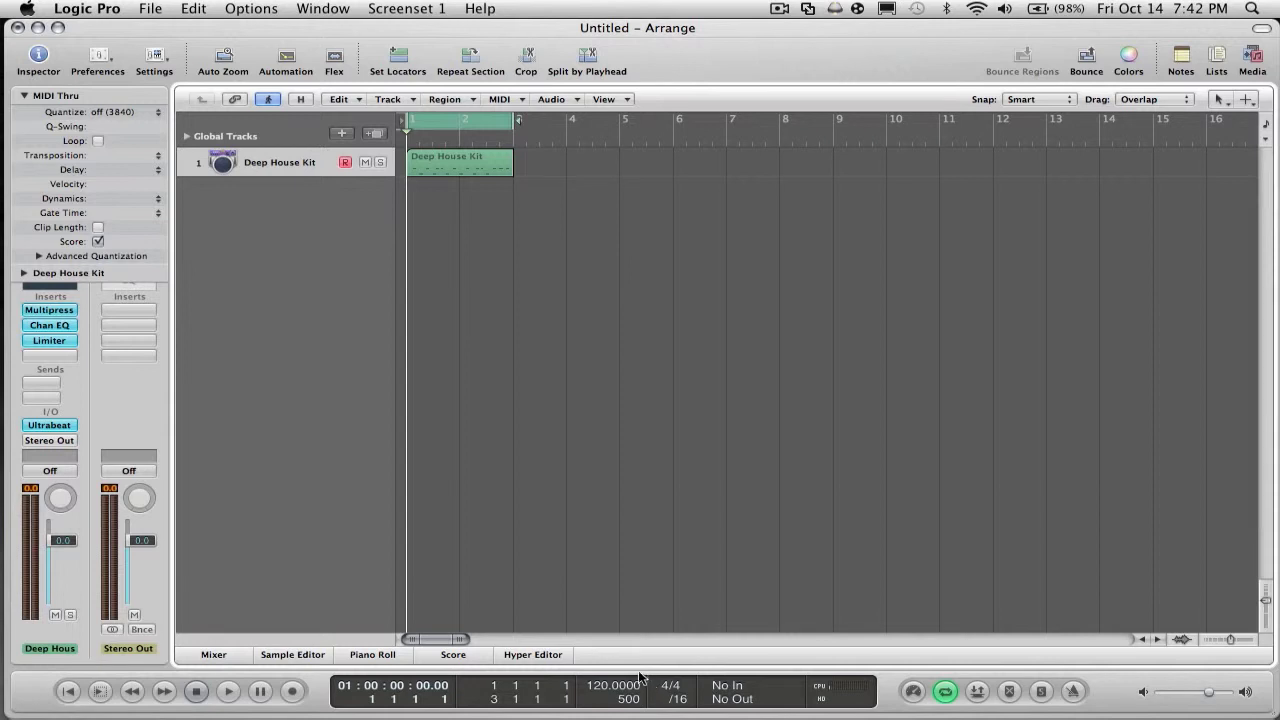
{"action": "left_click_drag", "start_coordinate": [595, 692], "coordinate": [595, 686]}
Step: Play the loop, raise the project tempo to 150 BPM and audition the loop at that speed
{"action": "key", "text": "space"}
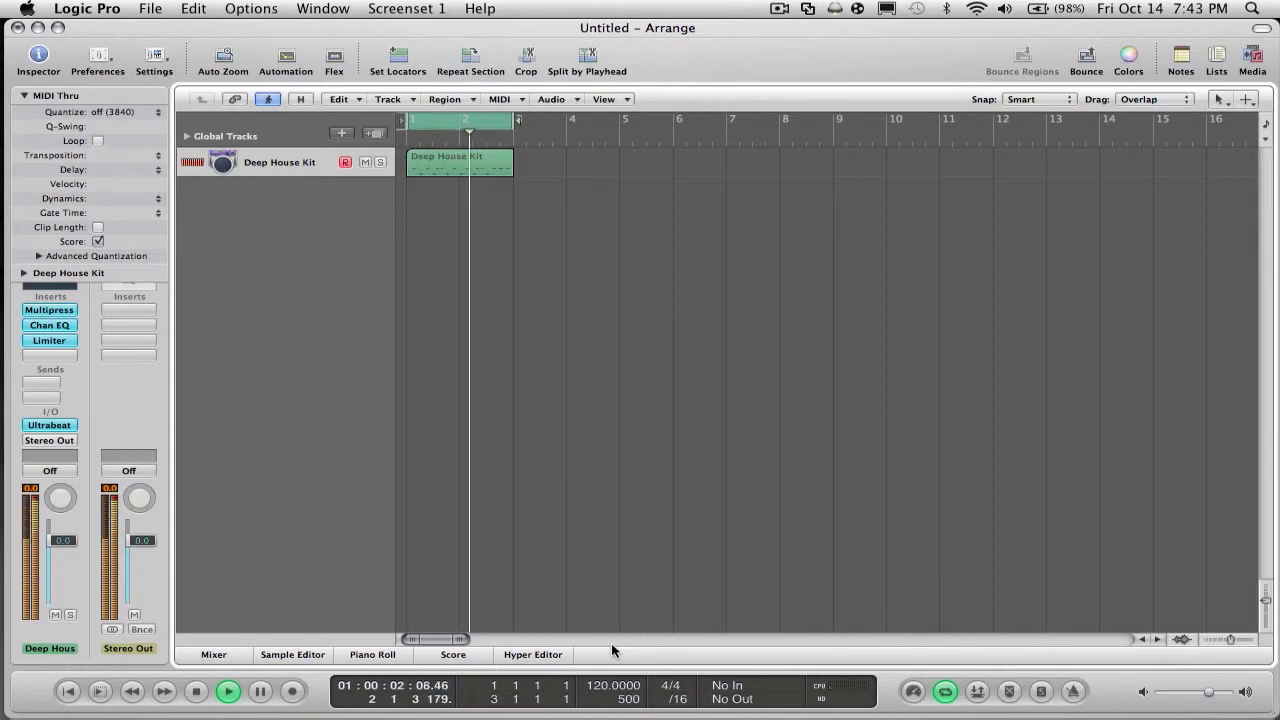
{"action": "key", "text": "space"}
{"action": "left_click_drag", "start_coordinate": [597, 685], "coordinate": [597, 678]}
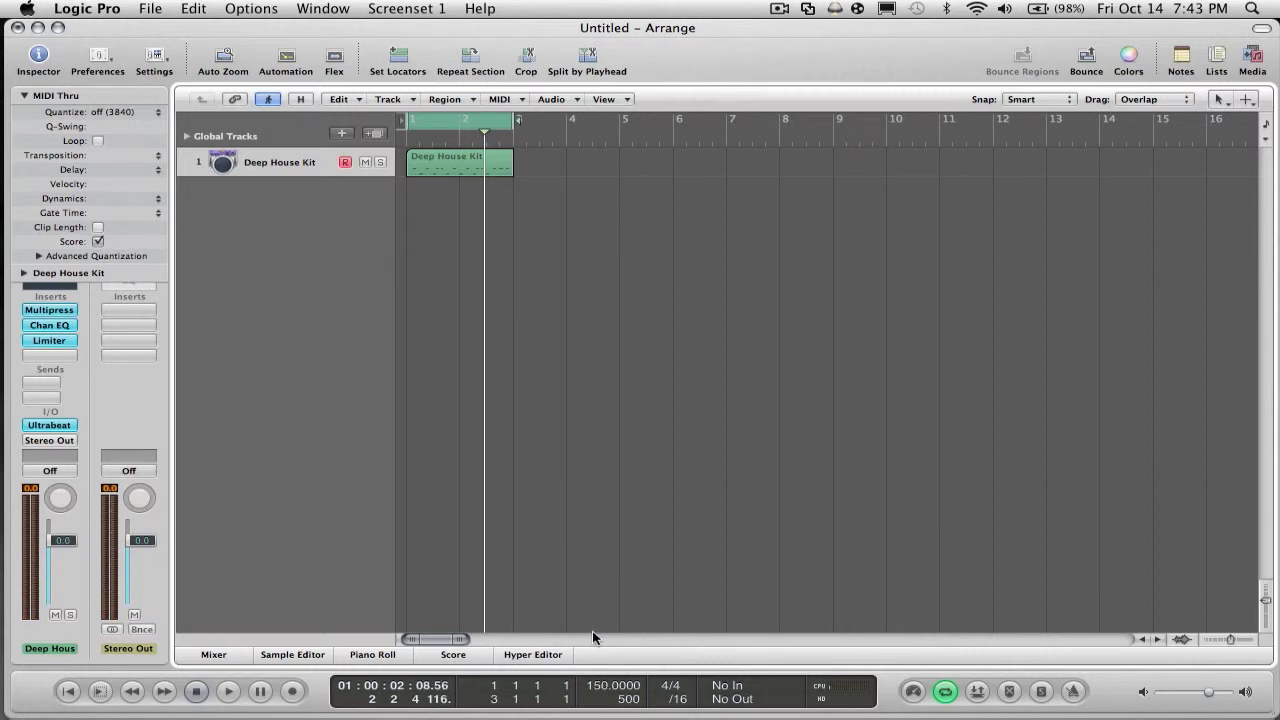
{"action": "key", "text": "space"}
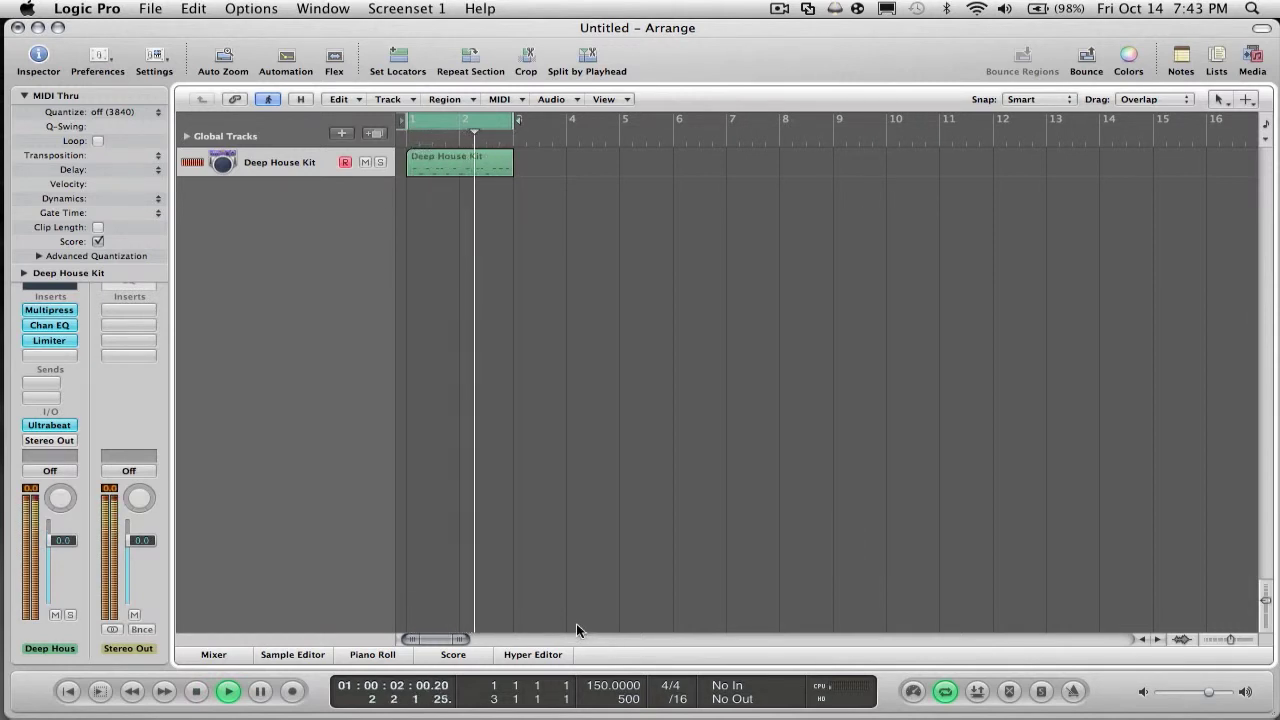
{"action": "key", "text": "space"}
Step: Lower the project tempo to 140 and finally 130 BPM while auditioning the loop, and return the playhead to the start
{"action": "left_click_drag", "start_coordinate": [650, 688], "coordinate": [650, 696]}
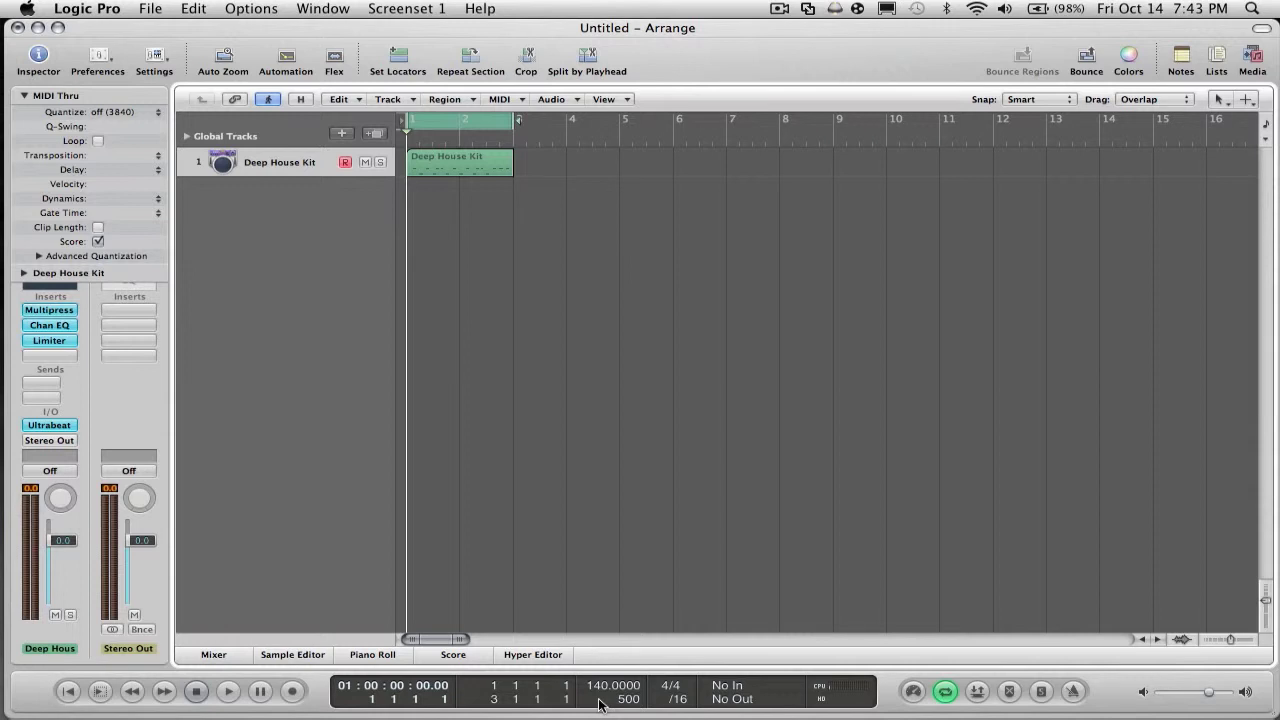
{"action": "key", "text": "space"}
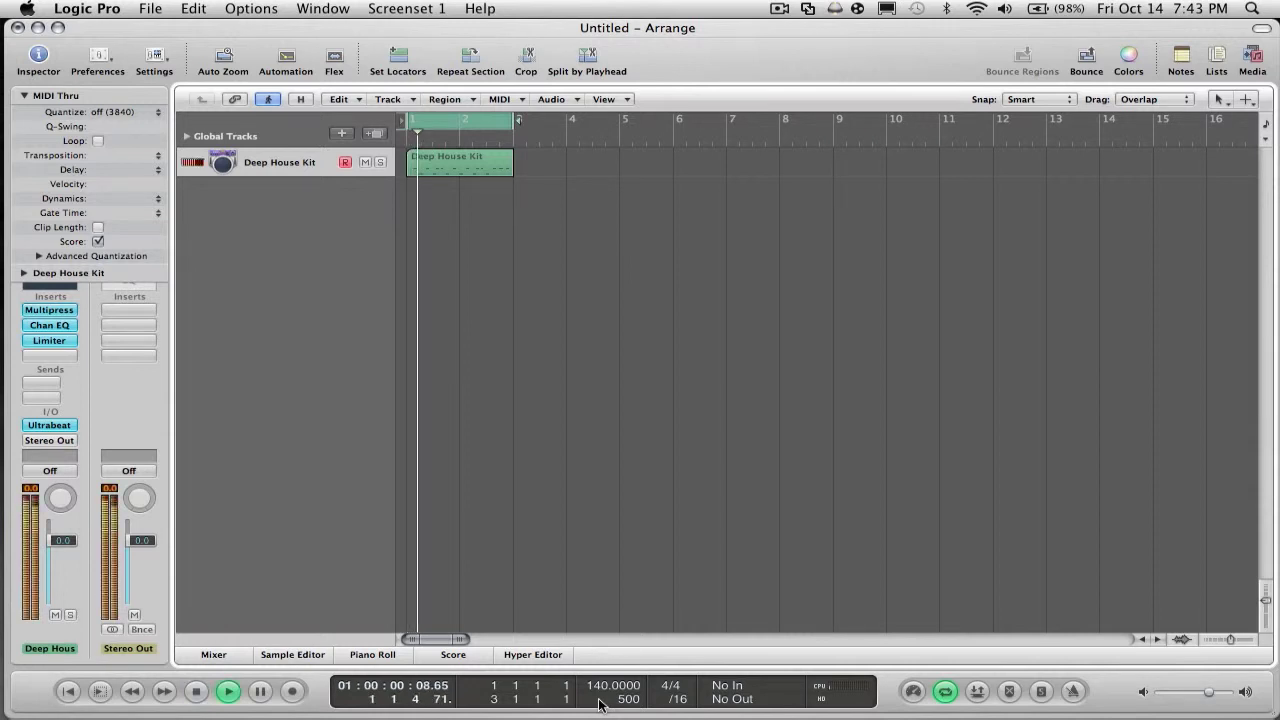
{"action": "left_click_drag", "start_coordinate": [602, 686], "coordinate": [600, 707]}
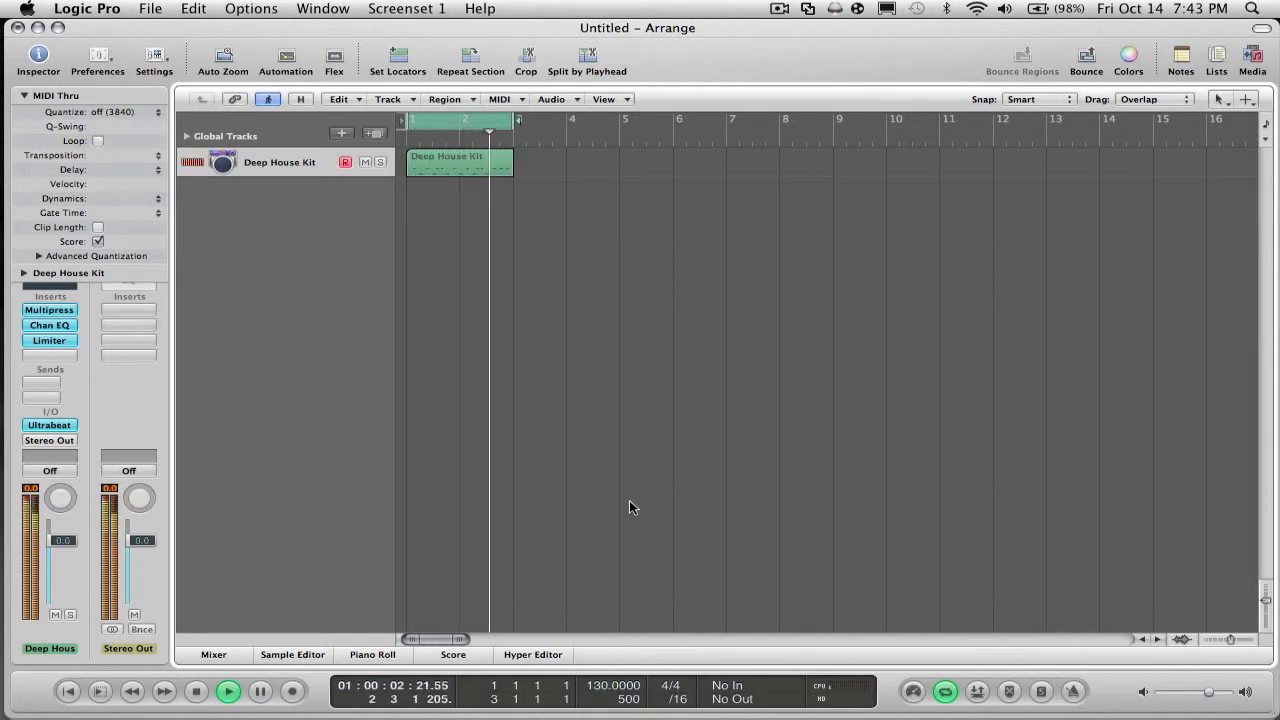
{"action": "key", "text": "space"}
{"action": "key", "text": "Return"}
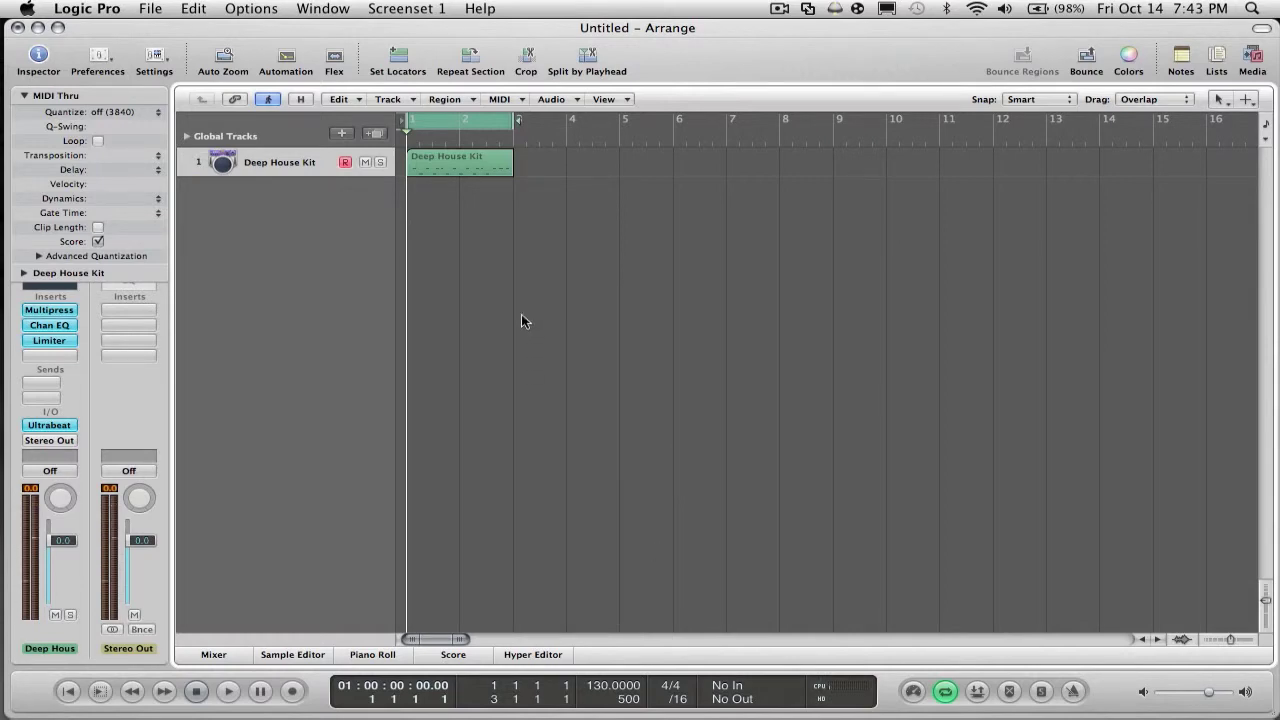
Step: Open the Deep House Kit region in the Piano Roll and look over its drum note rows down to C1
{"action": "double_click", "coordinate": [457, 172]}
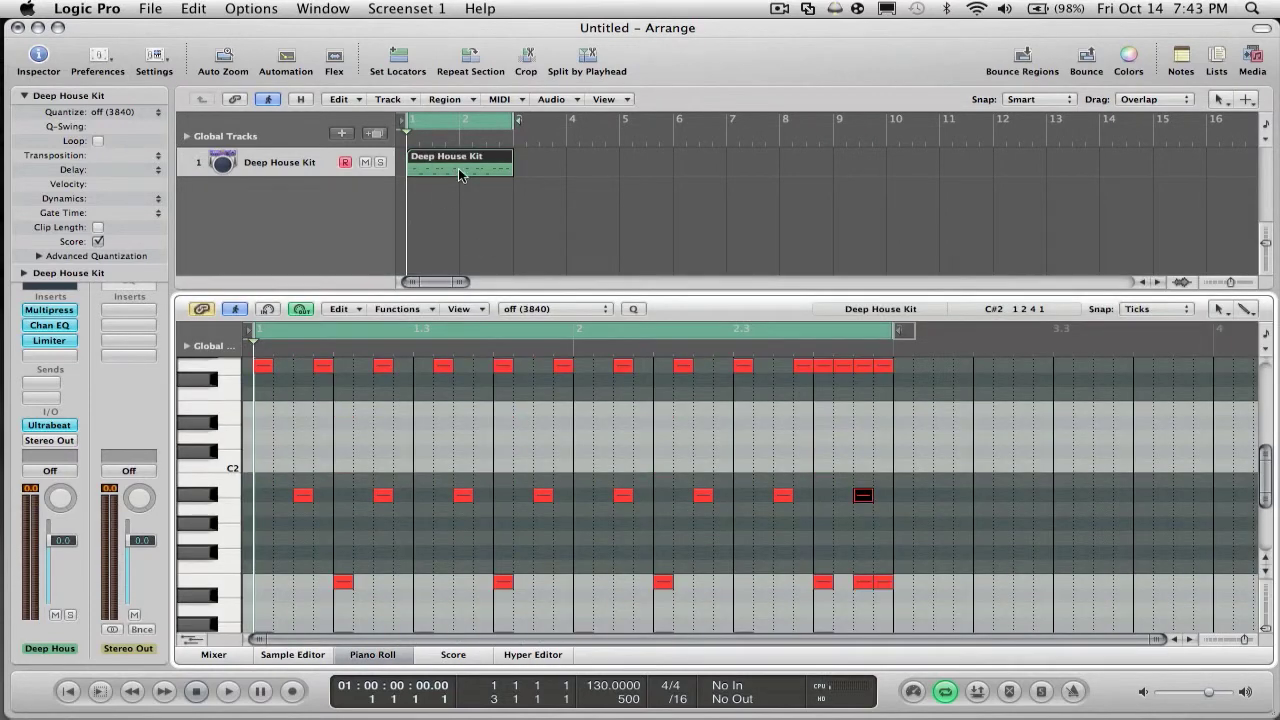
{"action": "scroll", "coordinate": [766, 423], "scroll_direction": "up", "scroll_amount": 5}
{"action": "scroll", "coordinate": [760, 424], "scroll_direction": "down", "scroll_amount": 3}
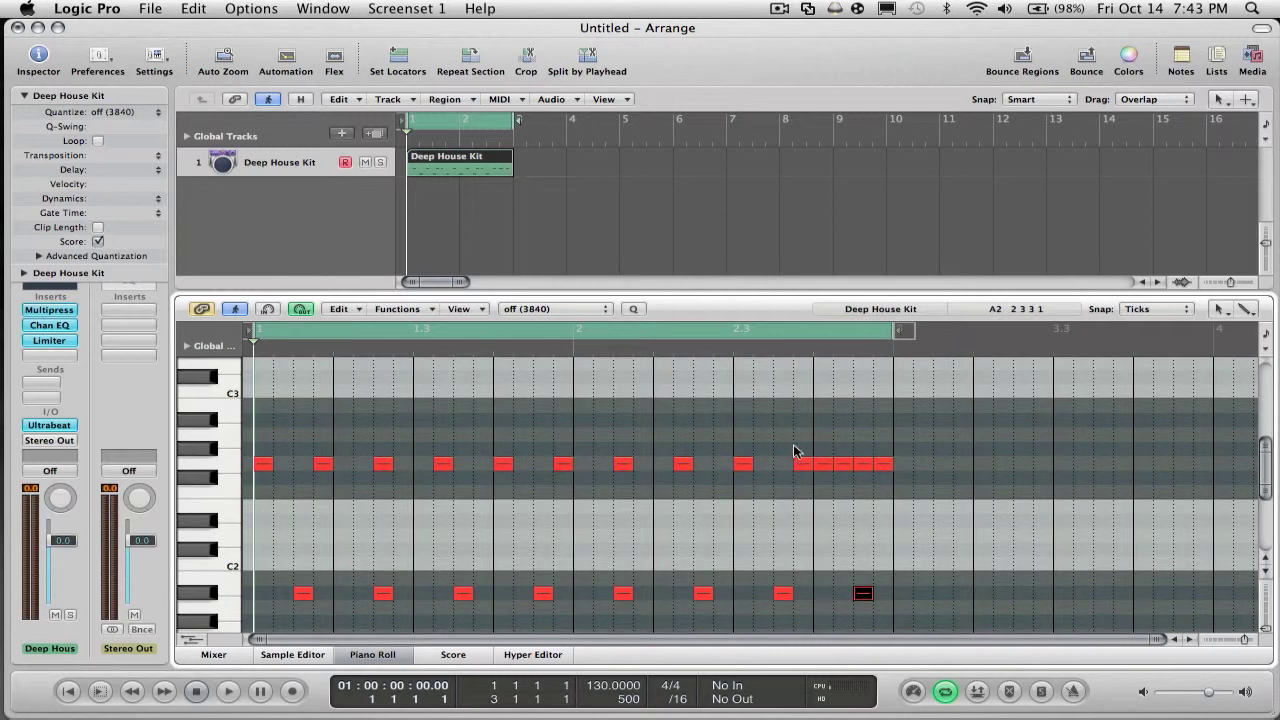
{"action": "scroll", "coordinate": [689, 534], "scroll_direction": "down", "scroll_amount": 4}
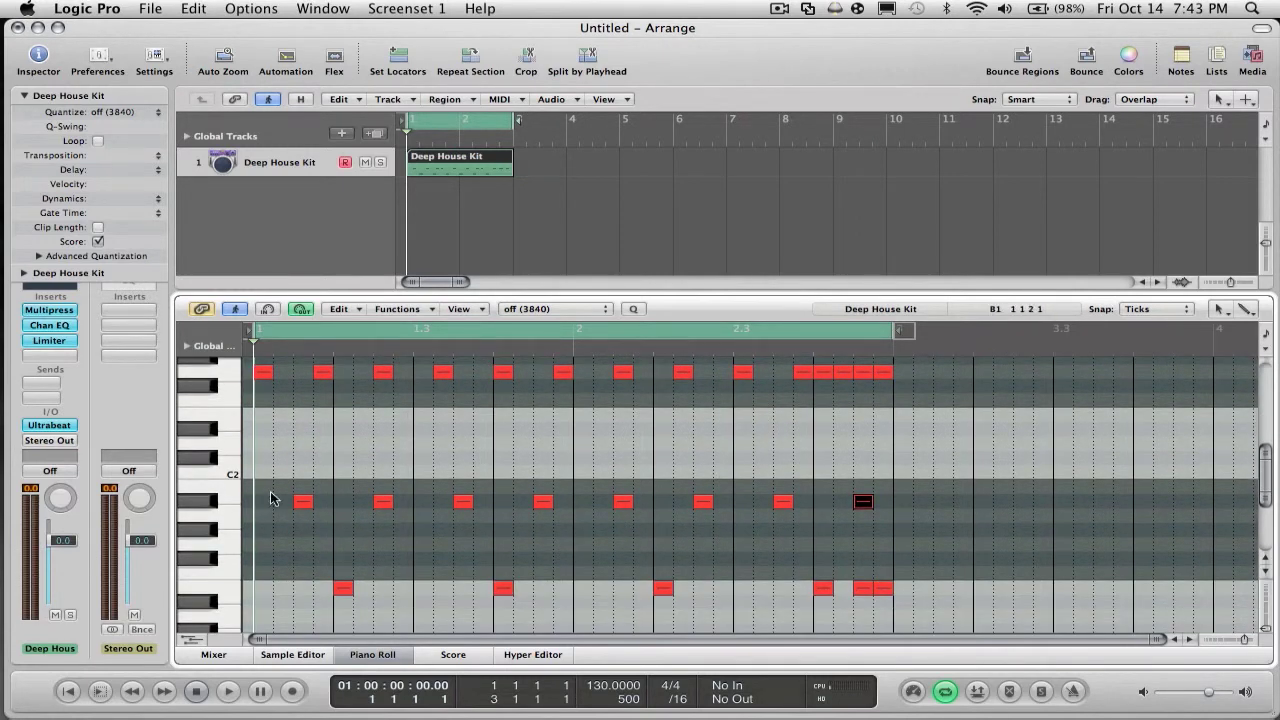
{"action": "left_click", "coordinate": [300, 501]}
{"action": "left_click", "coordinate": [270, 518]}
{"action": "scroll", "coordinate": [278, 518], "scroll_direction": "down", "scroll_amount": 1}
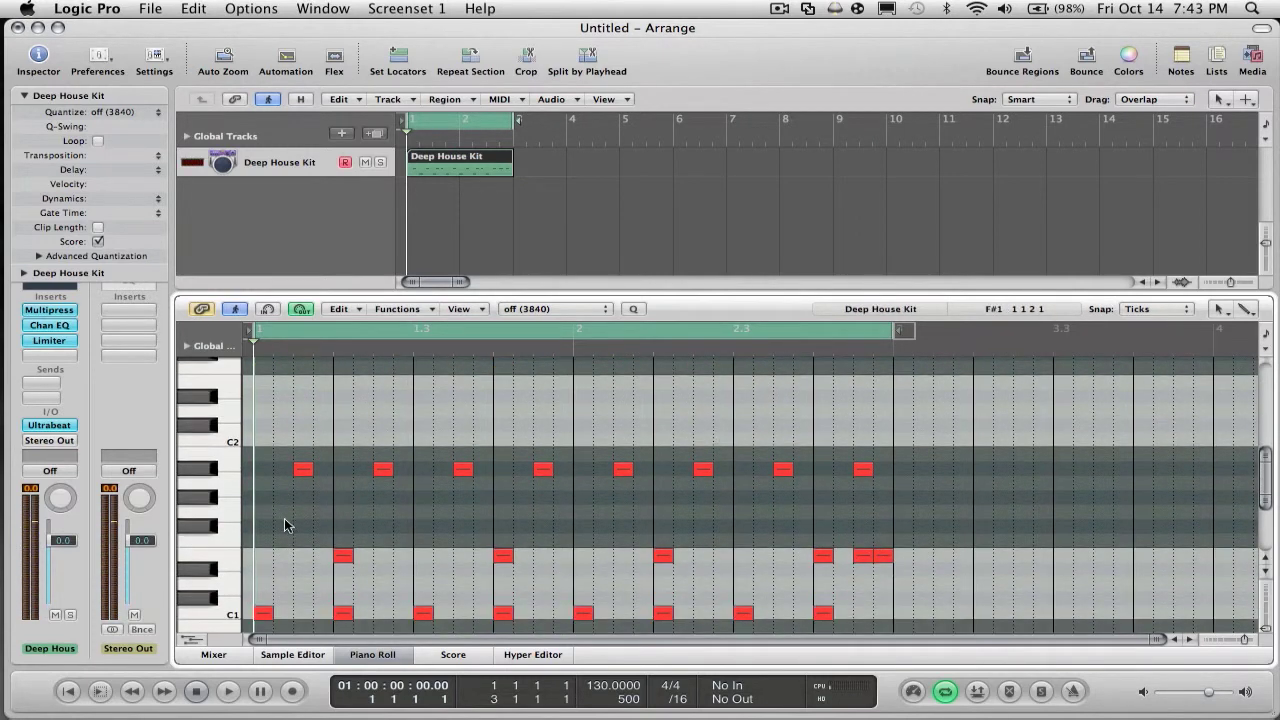
{"action": "left_click_drag", "start_coordinate": [287, 533], "coordinate": [366, 537]}
{"action": "scroll", "coordinate": [654, 583], "scroll_direction": "down", "scroll_amount": 1}
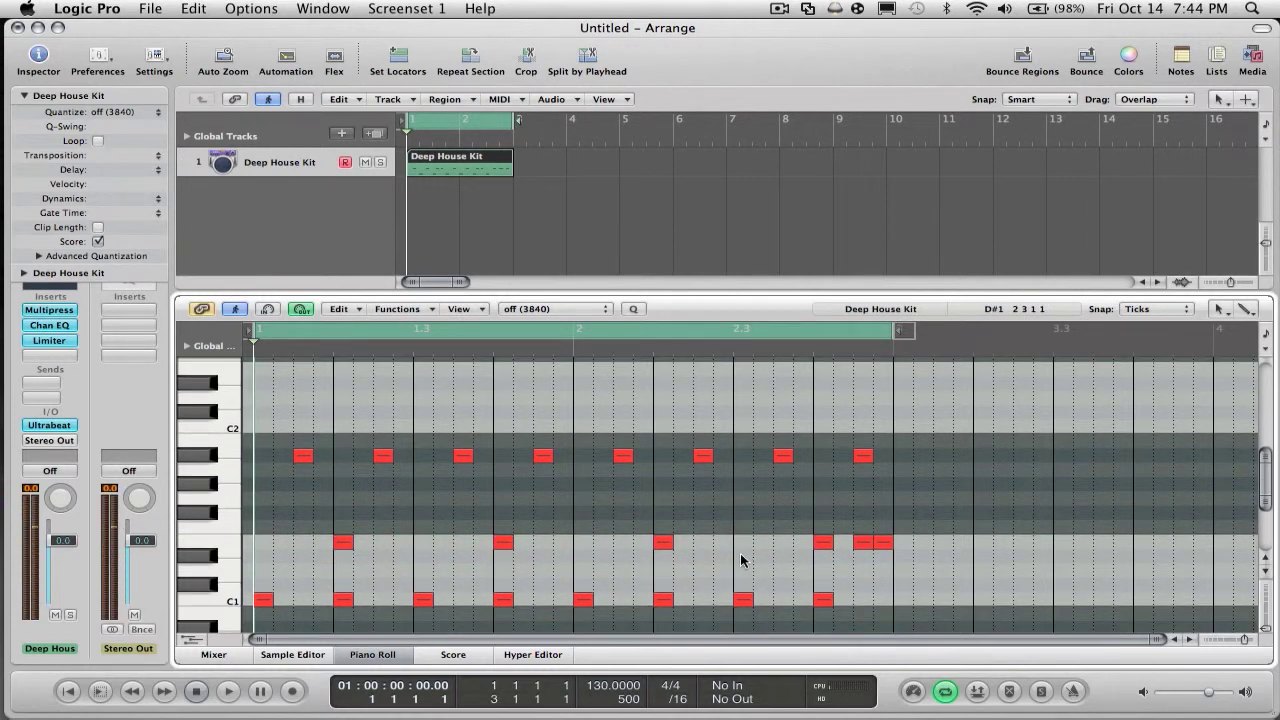
Step: Add three consecutive sixteenth notes on E1 after the hit at bar 2 beat 2 and play the loop
{"action": "left_click", "coordinate": [661, 548]}
{"action": "left_click", "coordinate": [663, 545]}
{"action": "left_click", "coordinate": [680, 543], "text": "super"}
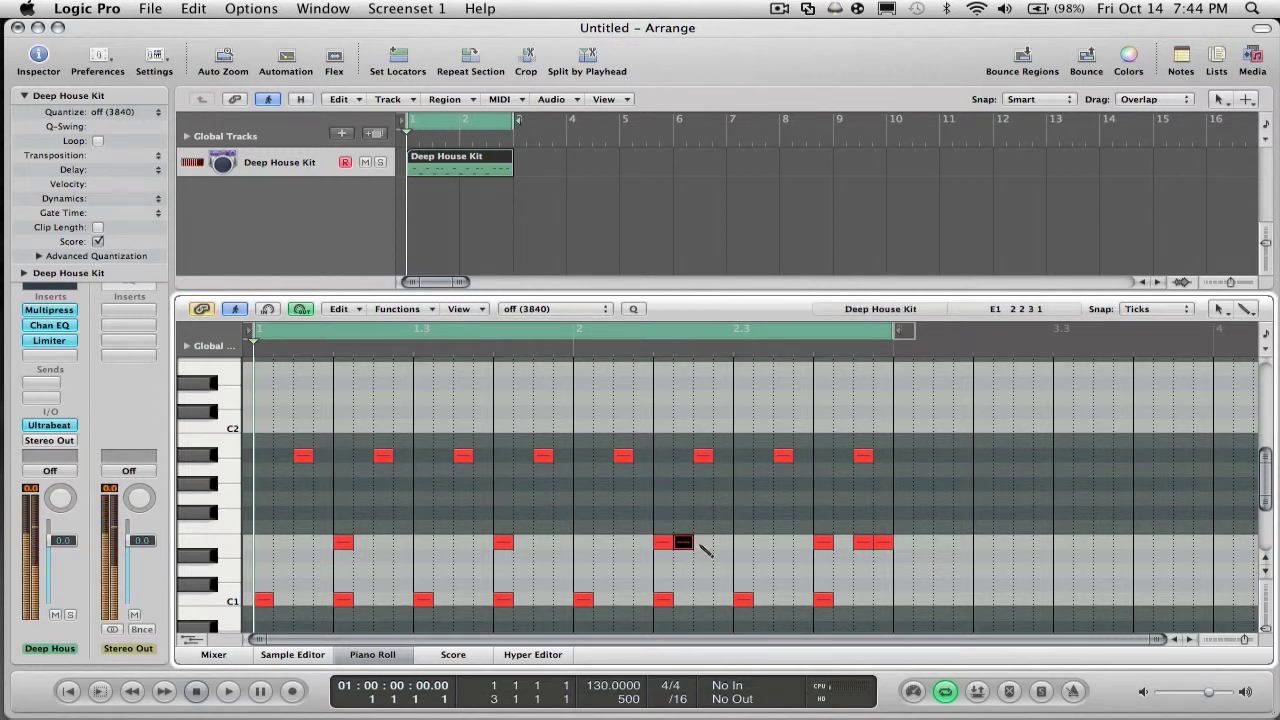
{"action": "left_click", "coordinate": [701, 543], "text": "super"}
{"action": "left_click", "coordinate": [720, 543], "text": "super"}
{"action": "key", "text": "space"}
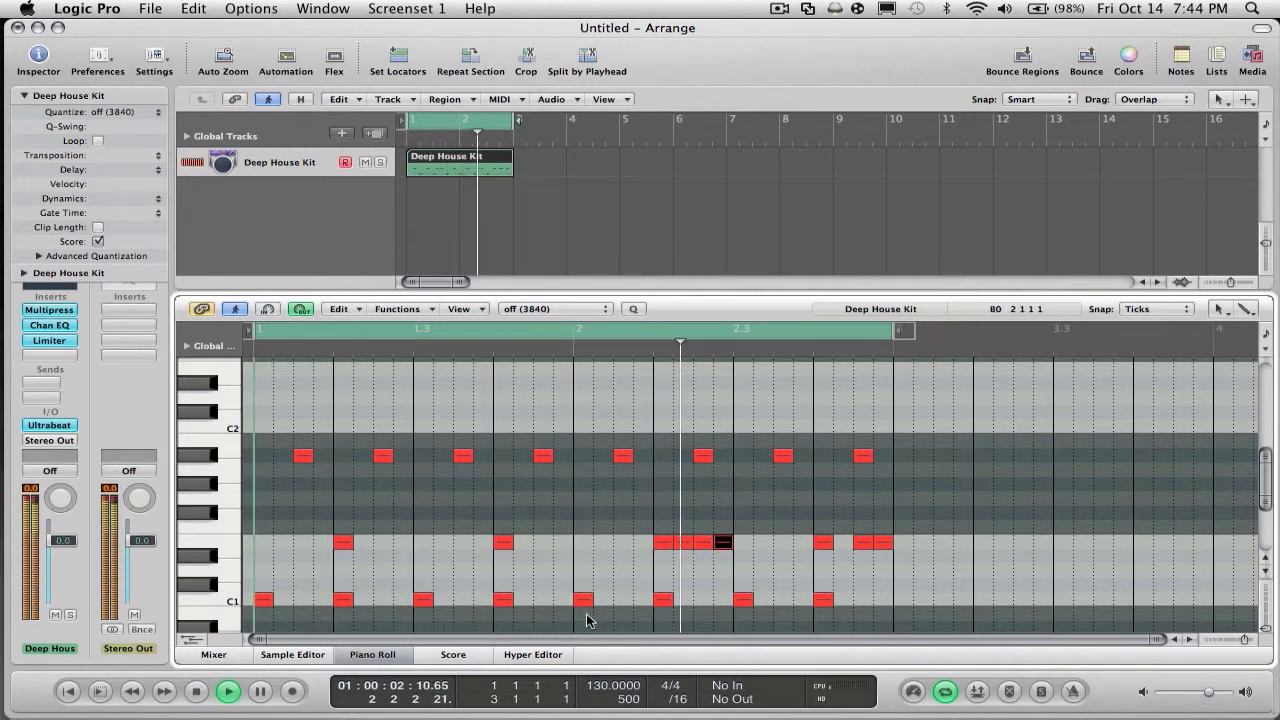
{"action": "left_click", "coordinate": [655, 532]}
{"action": "key", "text": "space"}
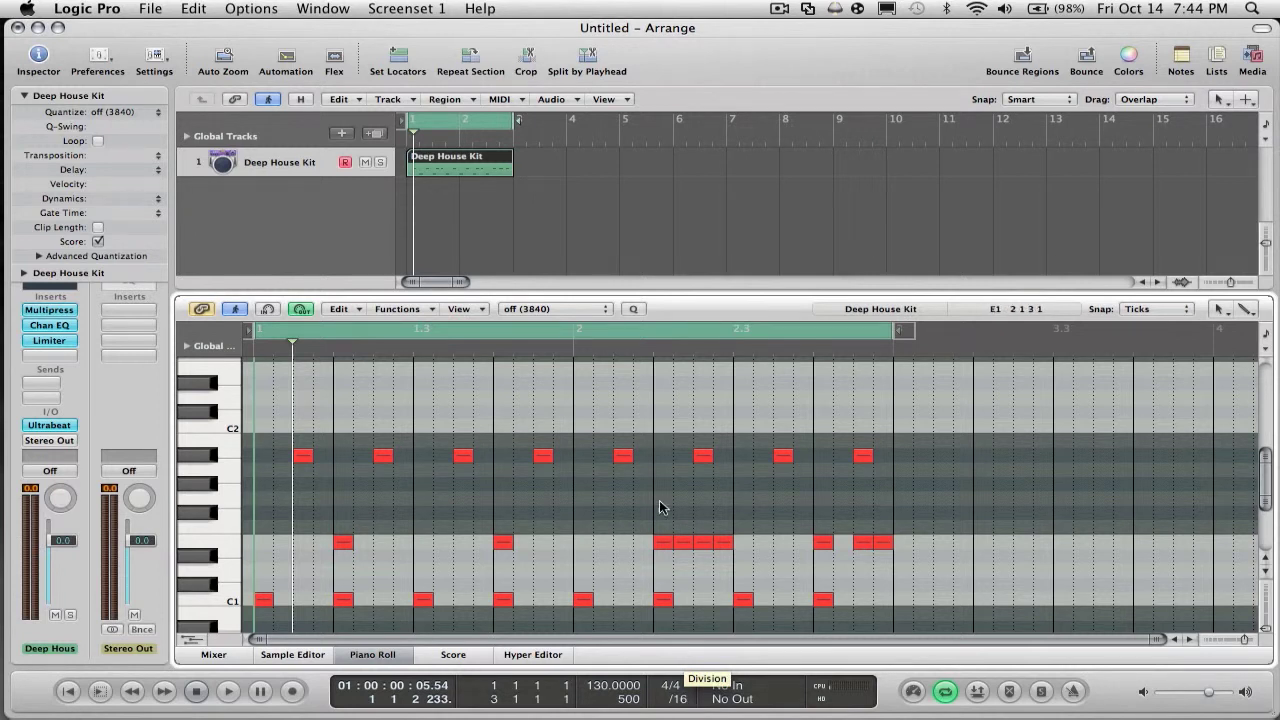
Step: Move the playhead to bar 2 beat 2 and set the grid division to /32
{"action": "mouse_move", "coordinate": [668, 345]}
{"action": "left_mouse_down"}
{"action": "mouse_move", "coordinate": [580, 348]}
{"action": "mouse_move", "coordinate": [713, 347]}
{"action": "mouse_move", "coordinate": [634, 347]}
{"action": "mouse_move", "coordinate": [655, 355]}
{"action": "left_mouse_up"}
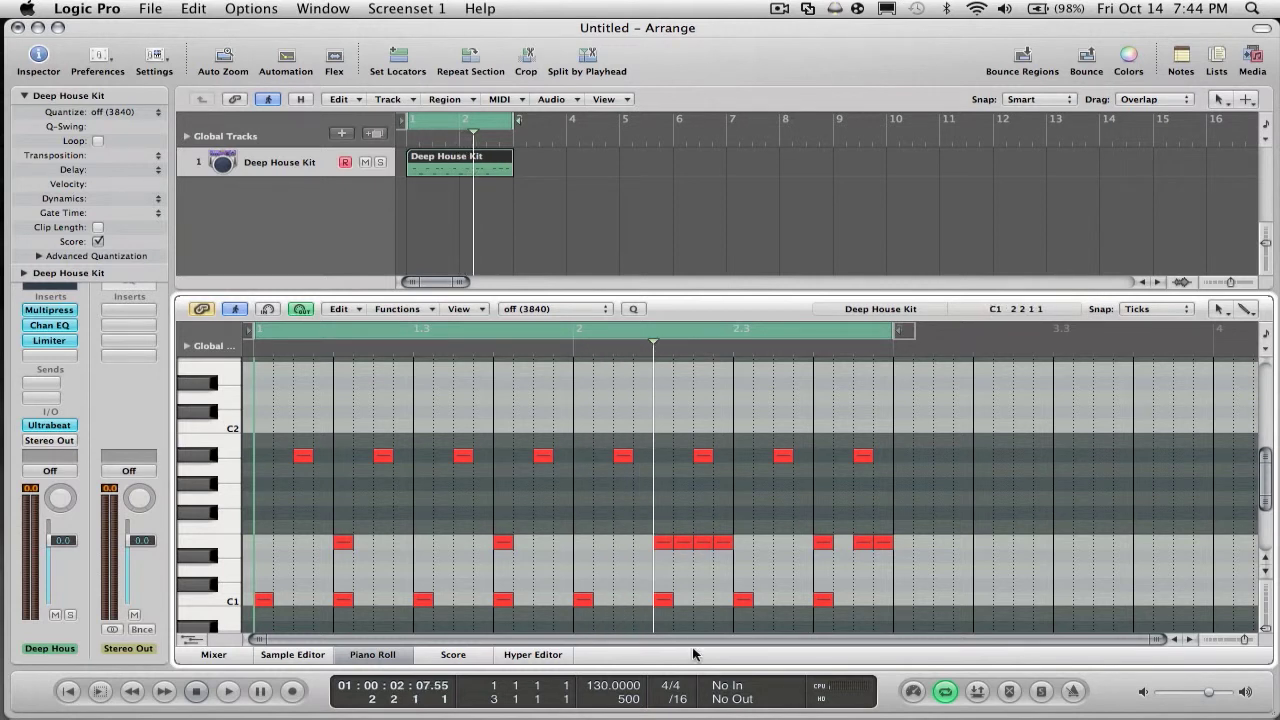
{"action": "double_click", "coordinate": [679, 699]}
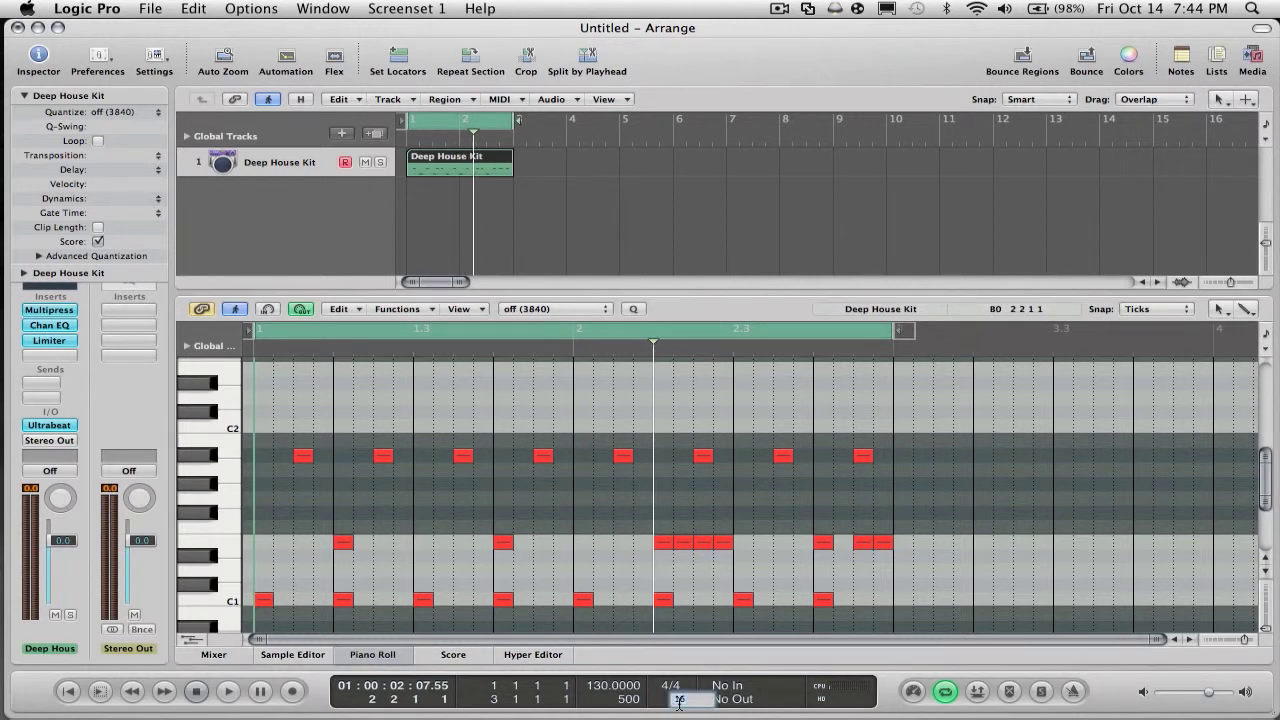
{"action": "key", "text": "Return"}
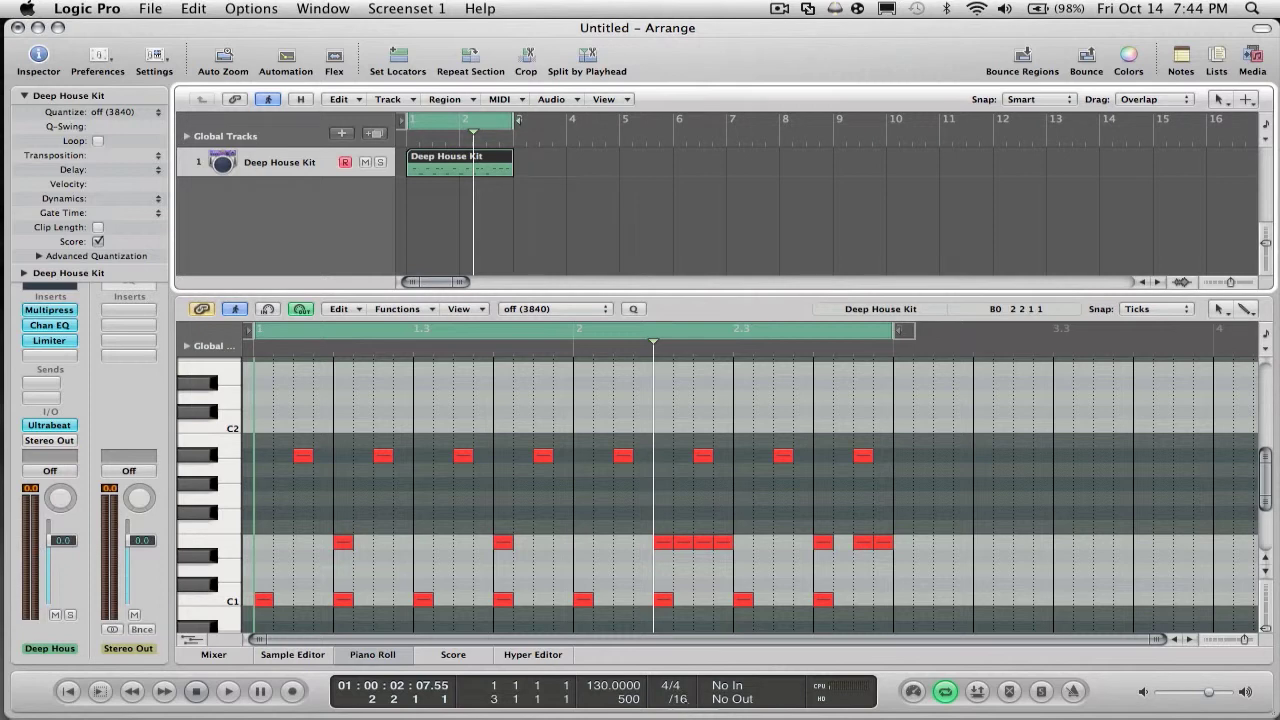
{"action": "left_click_drag", "start_coordinate": [679, 699], "coordinate": [679, 692]}
Step: Shorten the four E1 notes in bar 2 beat 2 to thirty-second notes, fill the gaps with four more, and audition the loop
{"action": "mouse_move", "coordinate": [742, 552]}
{"action": "left_mouse_down"}
{"action": "mouse_move", "coordinate": [660, 543]}
{"action": "mouse_move", "coordinate": [692, 543]}
{"action": "left_mouse_up"}
{"action": "left_click", "coordinate": [669, 543]}
{"action": "left_click", "coordinate": [710, 543]}
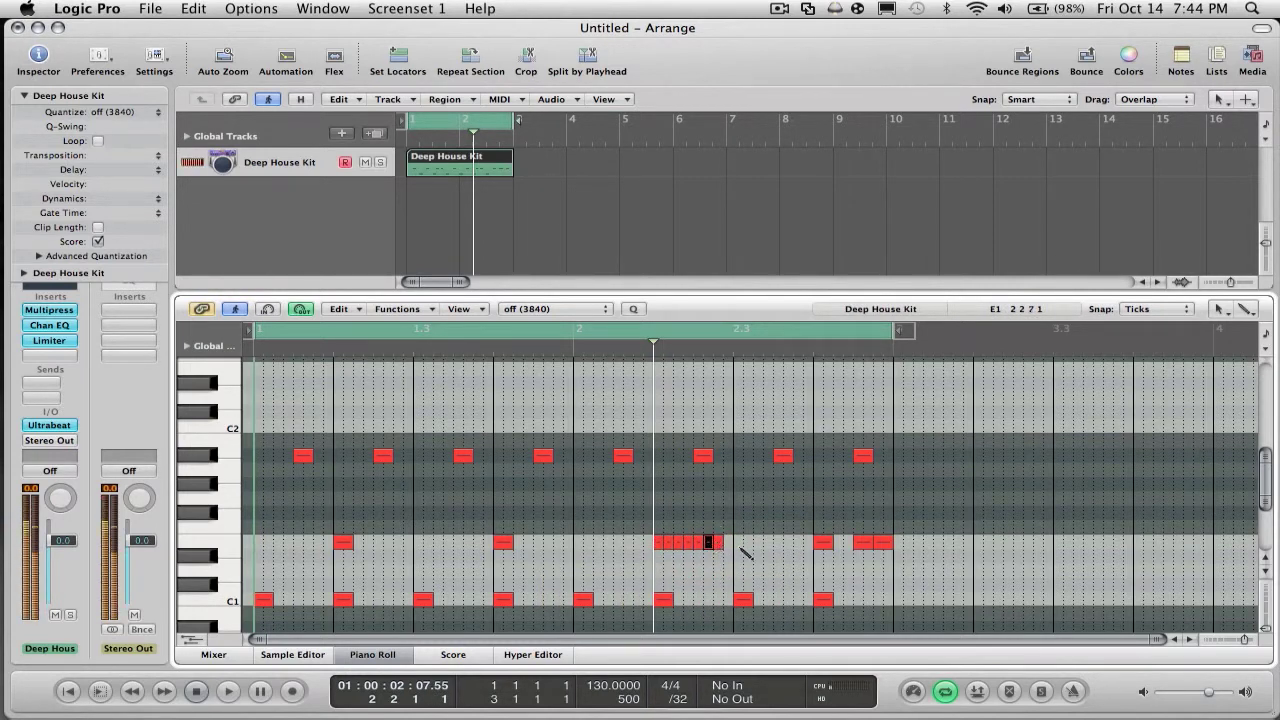
{"action": "left_click", "coordinate": [728, 543]}
{"action": "key", "text": "space"}
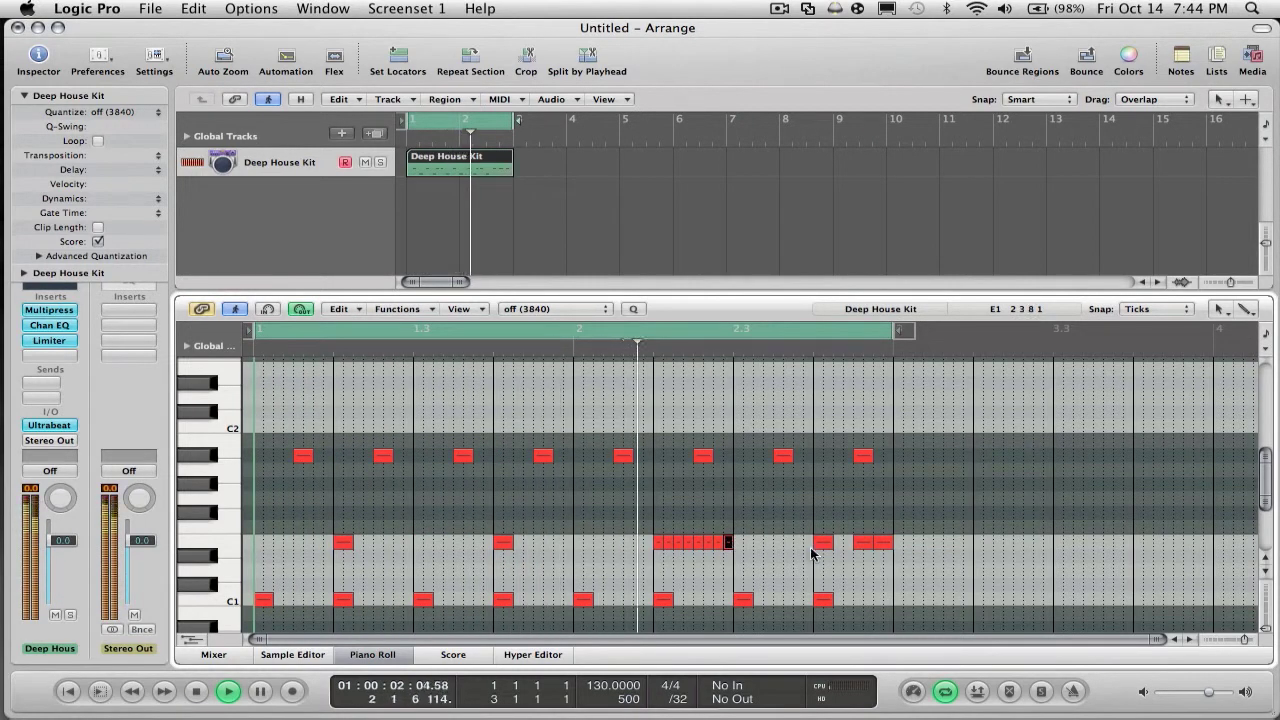
{"action": "key", "text": "space"}
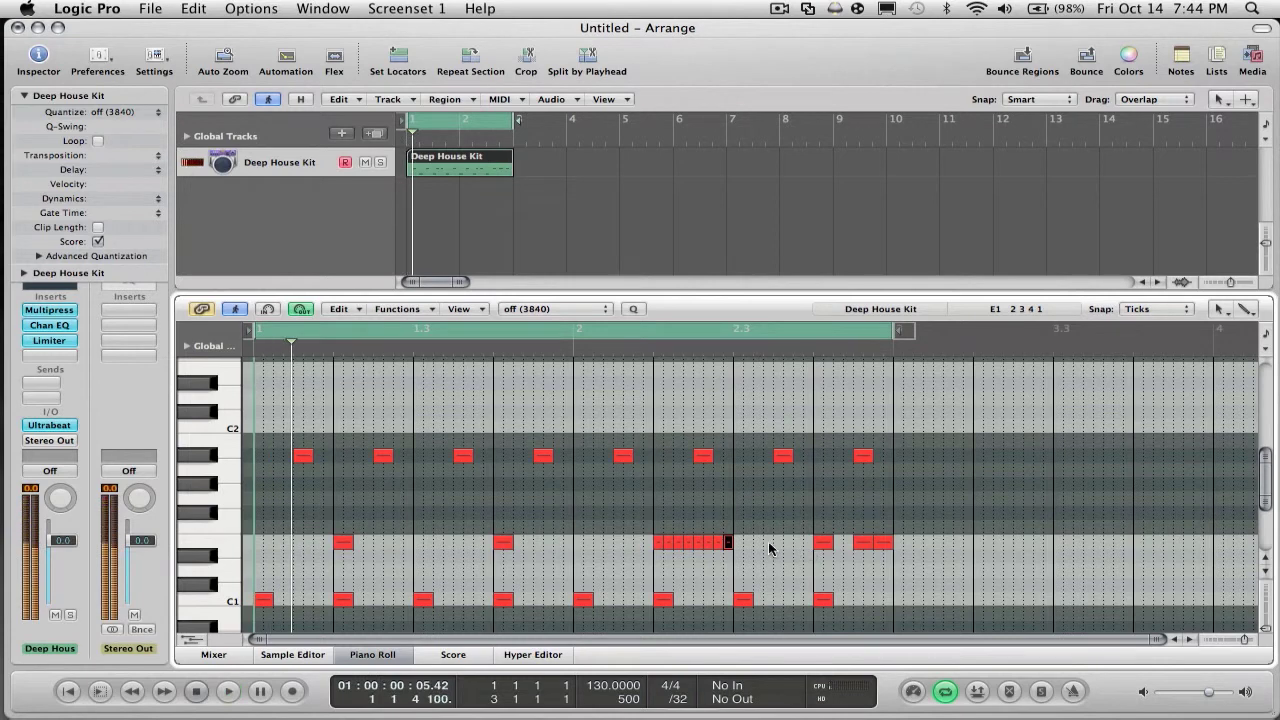
Step: Select the eight-note E1 roll and audition it in the loop, clear the selection, and set the grid division to /64
{"action": "left_click_drag", "start_coordinate": [744, 543], "coordinate": [661, 545]}
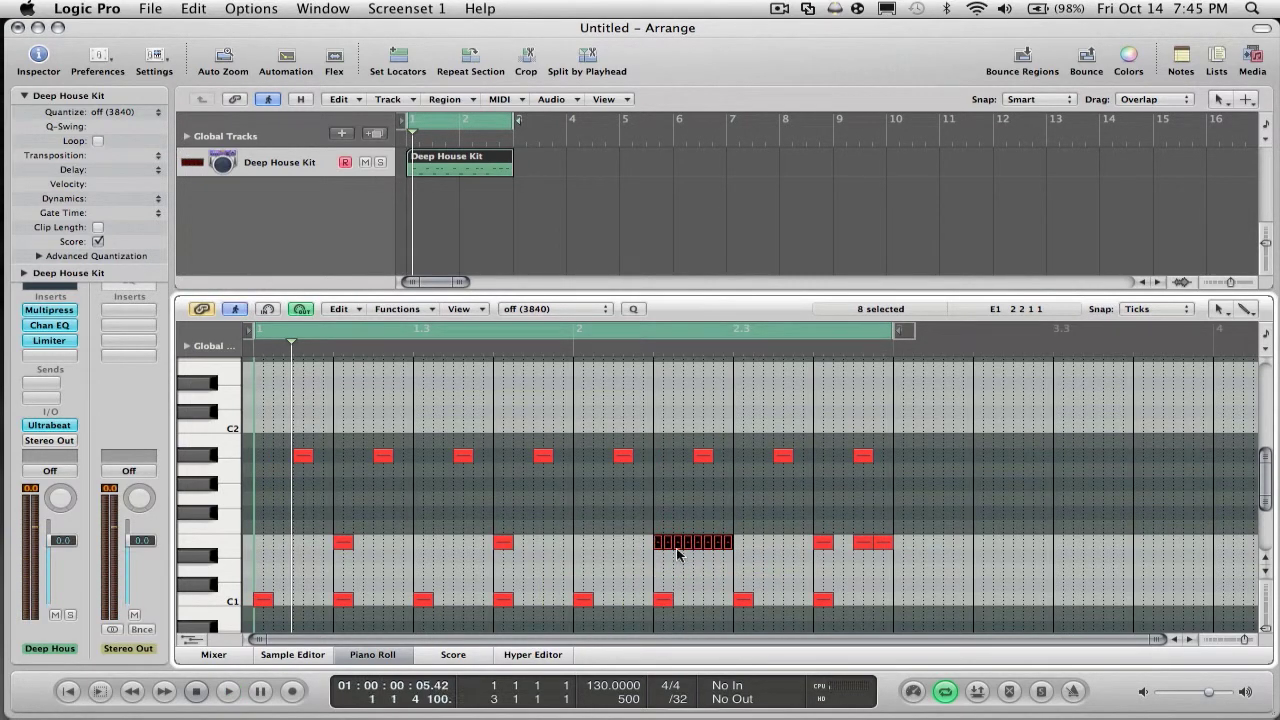
{"action": "key", "text": "space"}
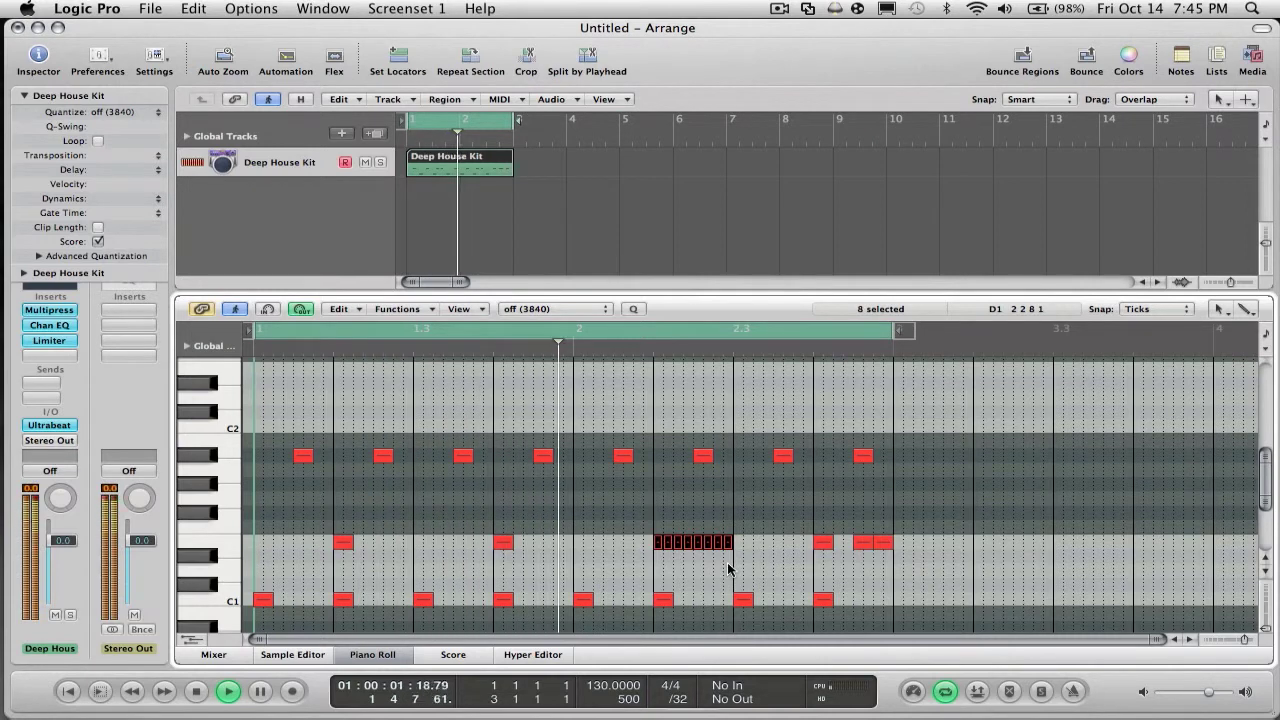
{"action": "left_click", "coordinate": [728, 568]}
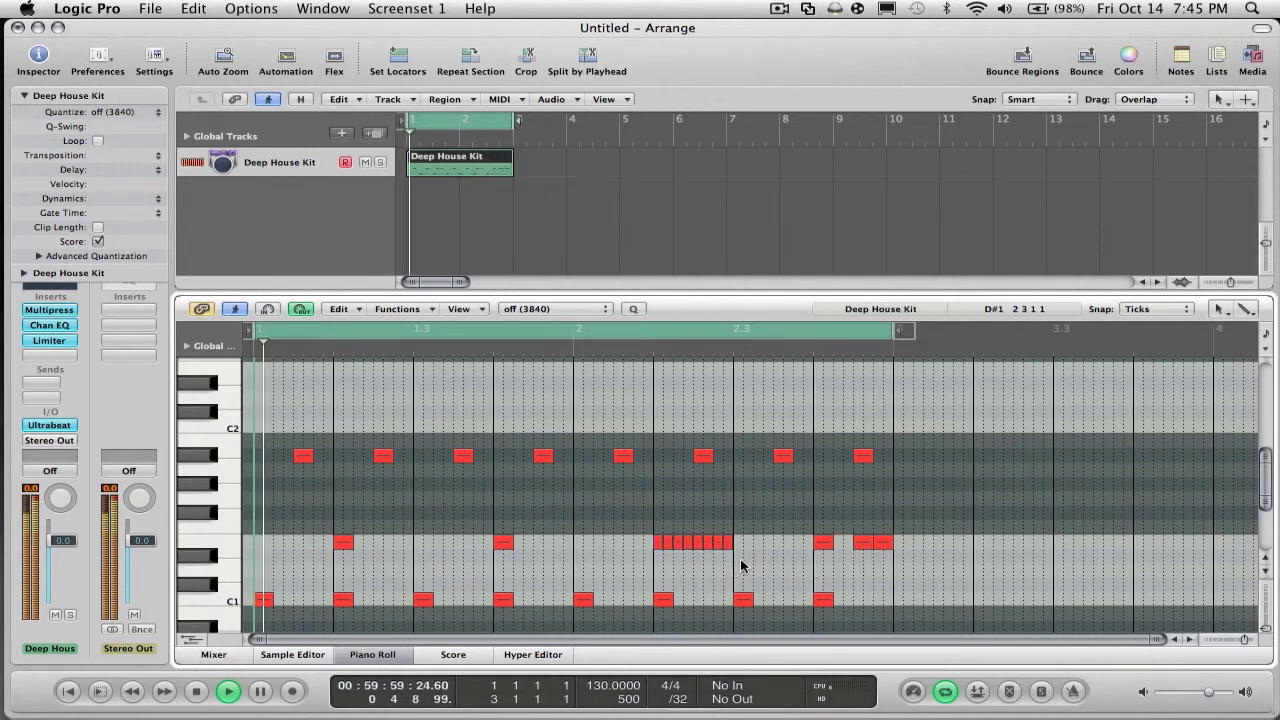
{"action": "key", "text": "space"}
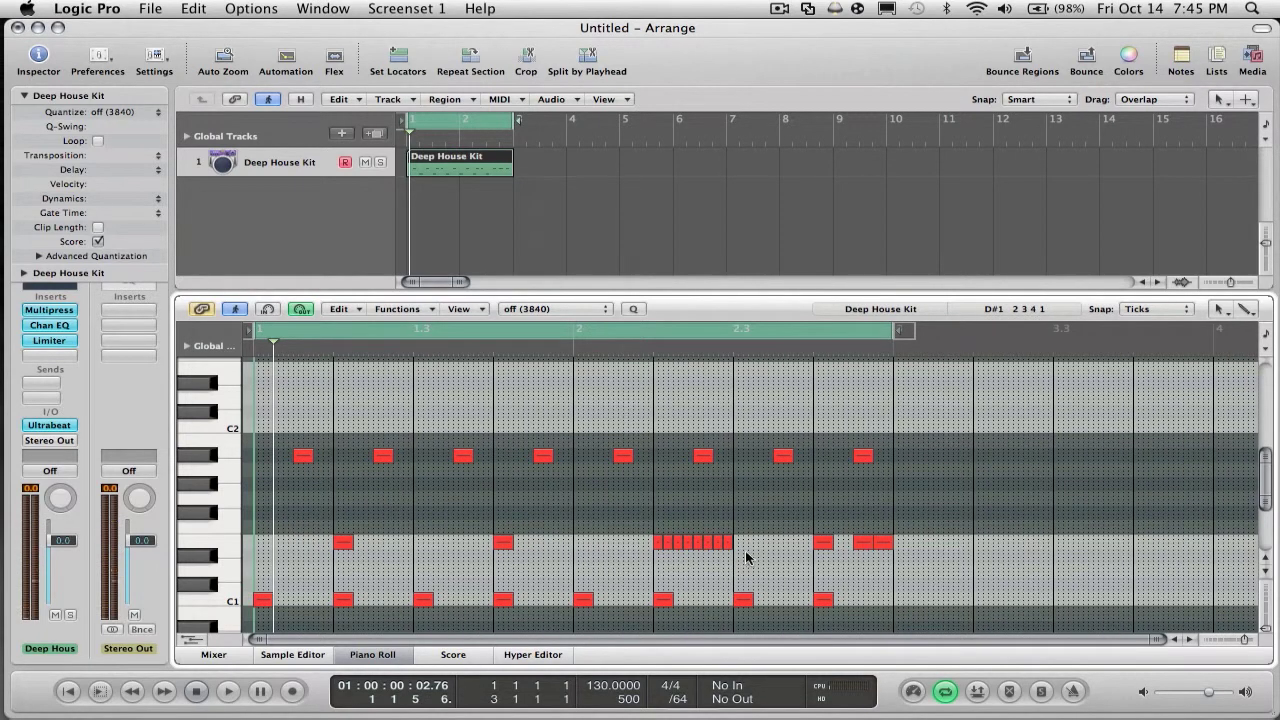
Step: Shorten the eight E1 roll notes to sixty-fourths, fill every gap with another sixty-fourth note, and play the loop
{"action": "left_click_drag", "start_coordinate": [752, 566], "coordinate": [655, 544]}
{"action": "left_click", "coordinate": [670, 543]}
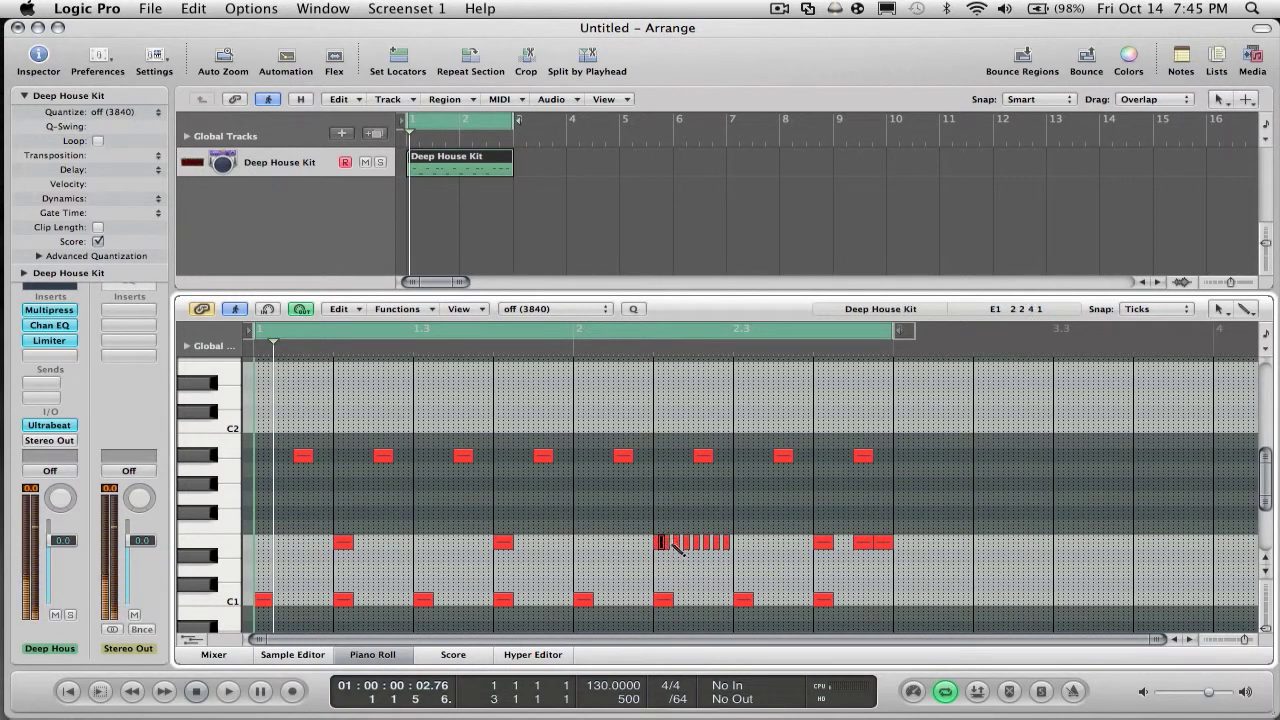
{"action": "left_click", "coordinate": [688, 545], "text": "shift"}
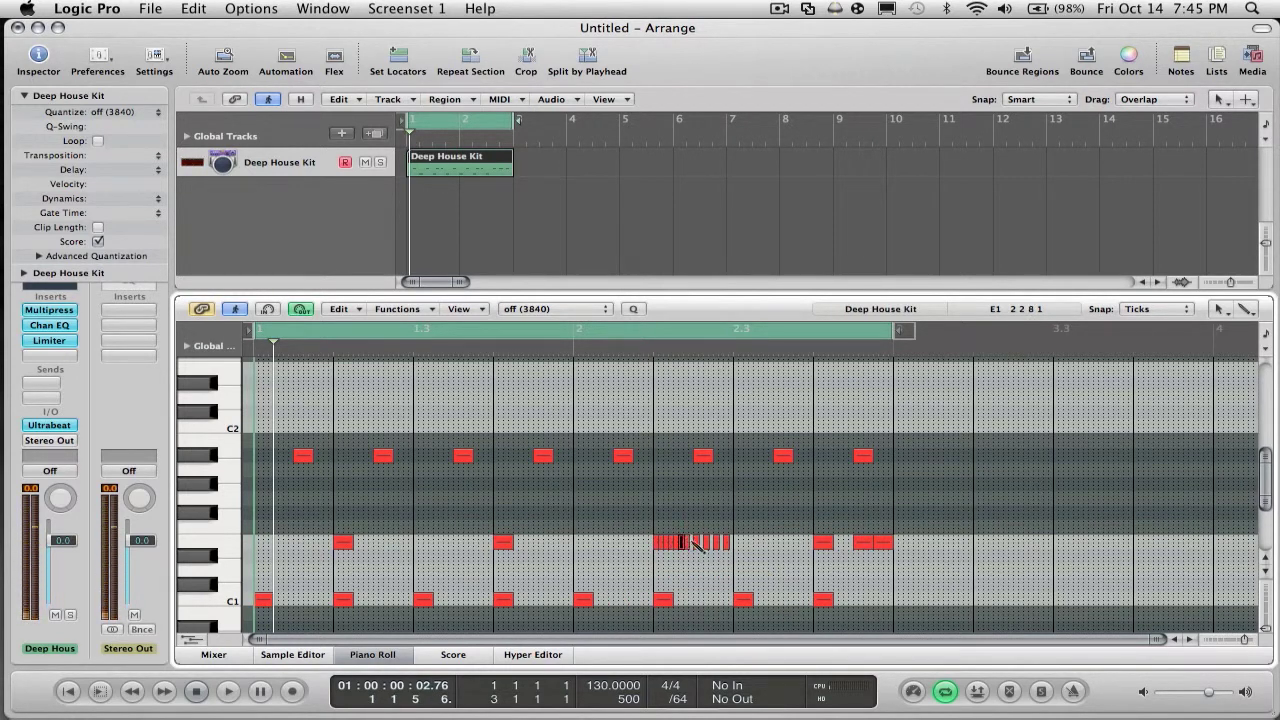
{"action": "left_click", "coordinate": [697, 543], "text": "shift"}
{"action": "left_click", "coordinate": [705, 543], "text": "shift"}
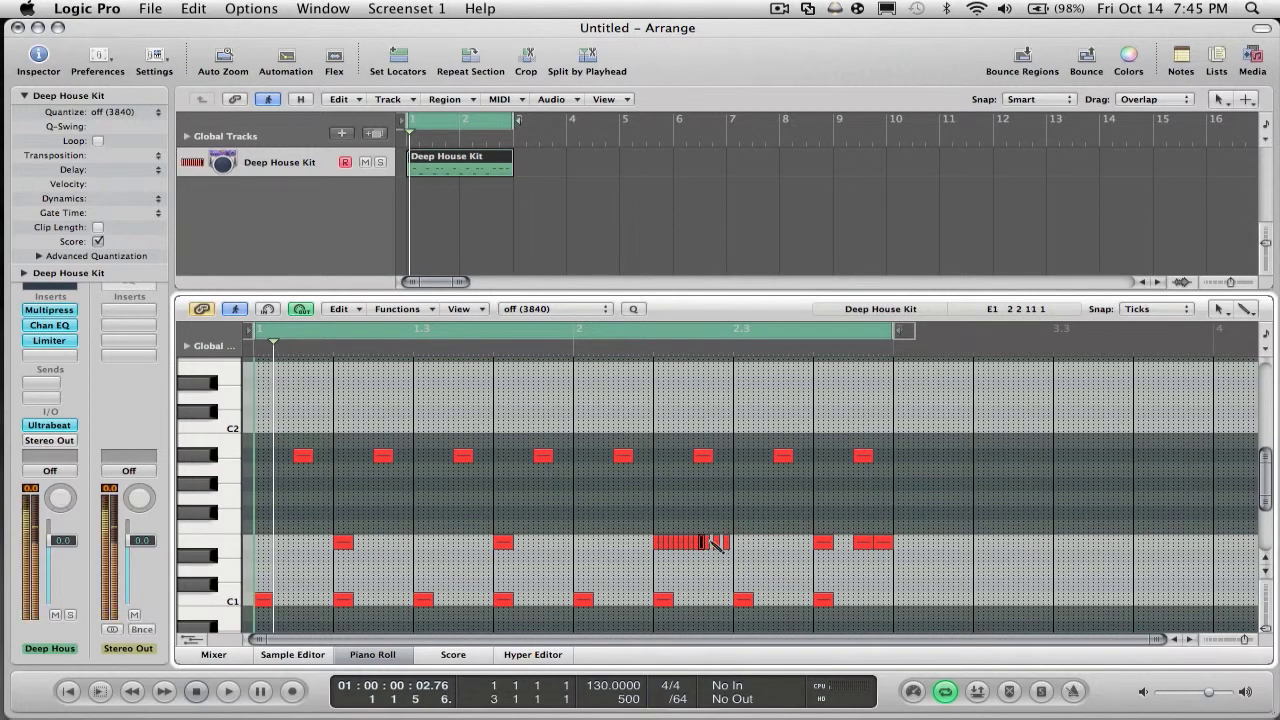
{"action": "left_click", "coordinate": [711, 543], "text": "shift"}
{"action": "left_click", "coordinate": [719, 543], "text": "shift"}
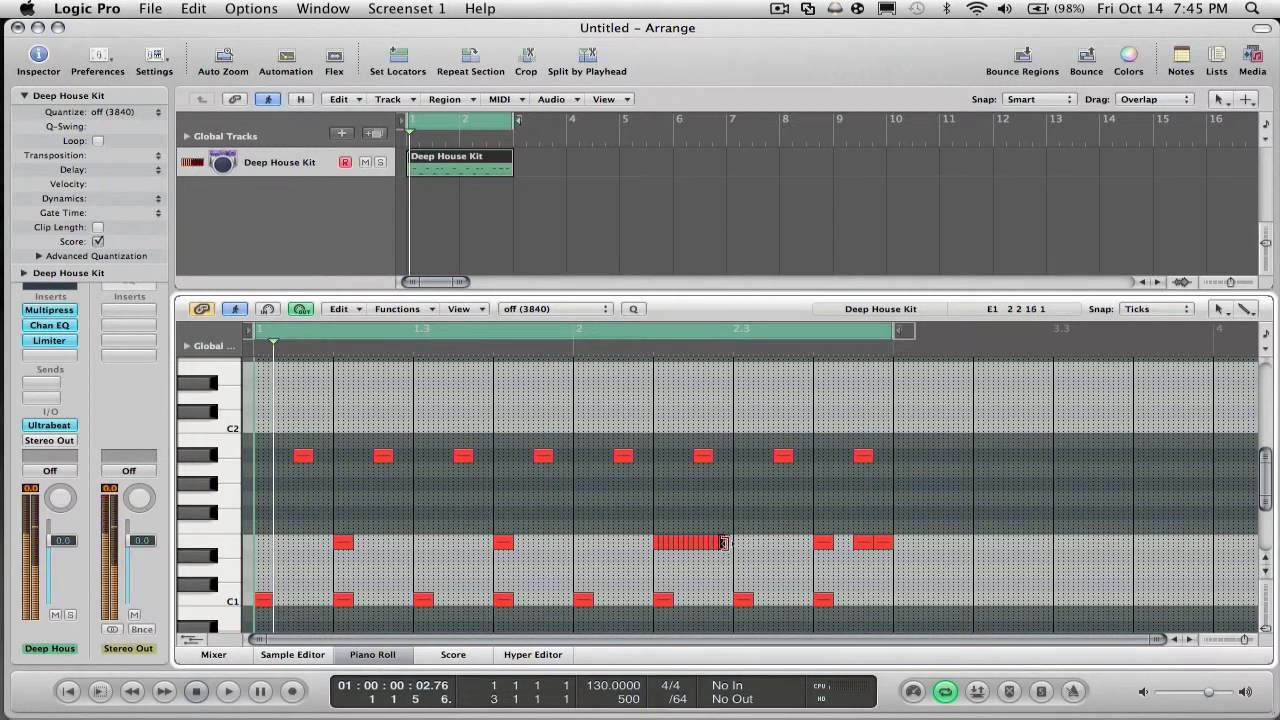
{"action": "left_click", "coordinate": [726, 543], "text": "shift"}
{"action": "key", "text": "space"}
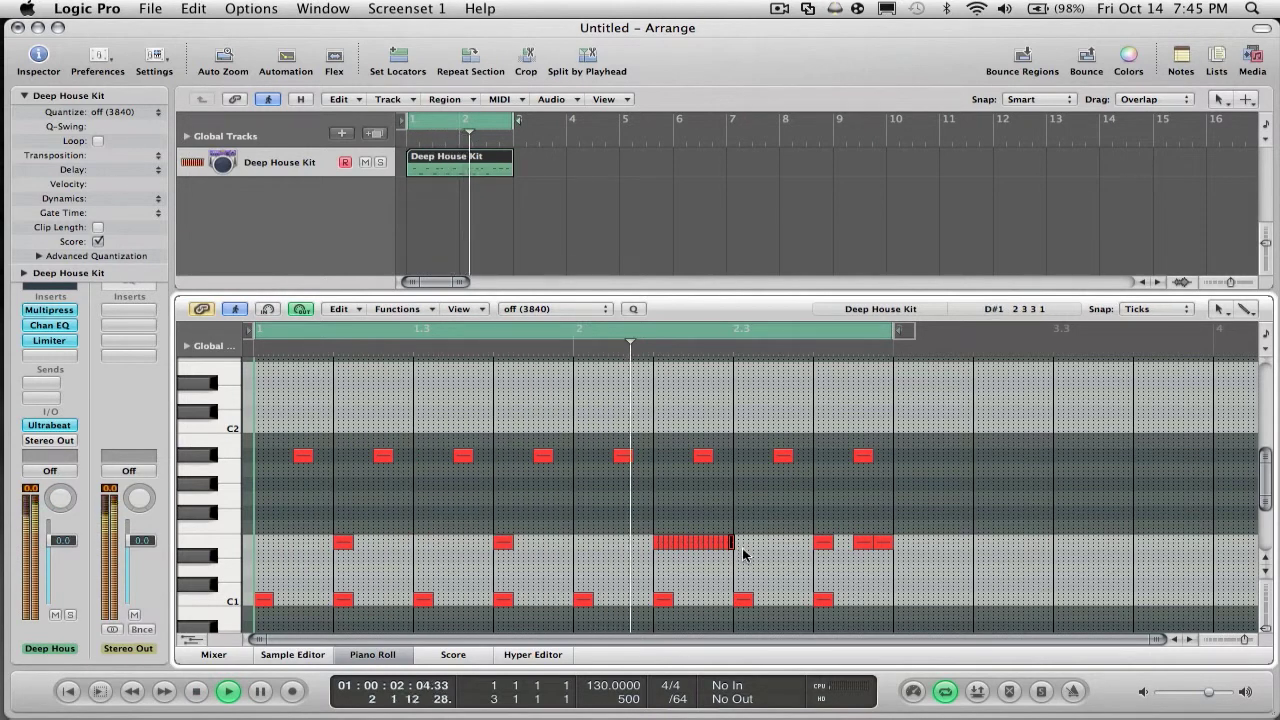
Step: Stop playback, raise the grid division to /192, and set it back to /16
{"action": "key", "text": "space"}
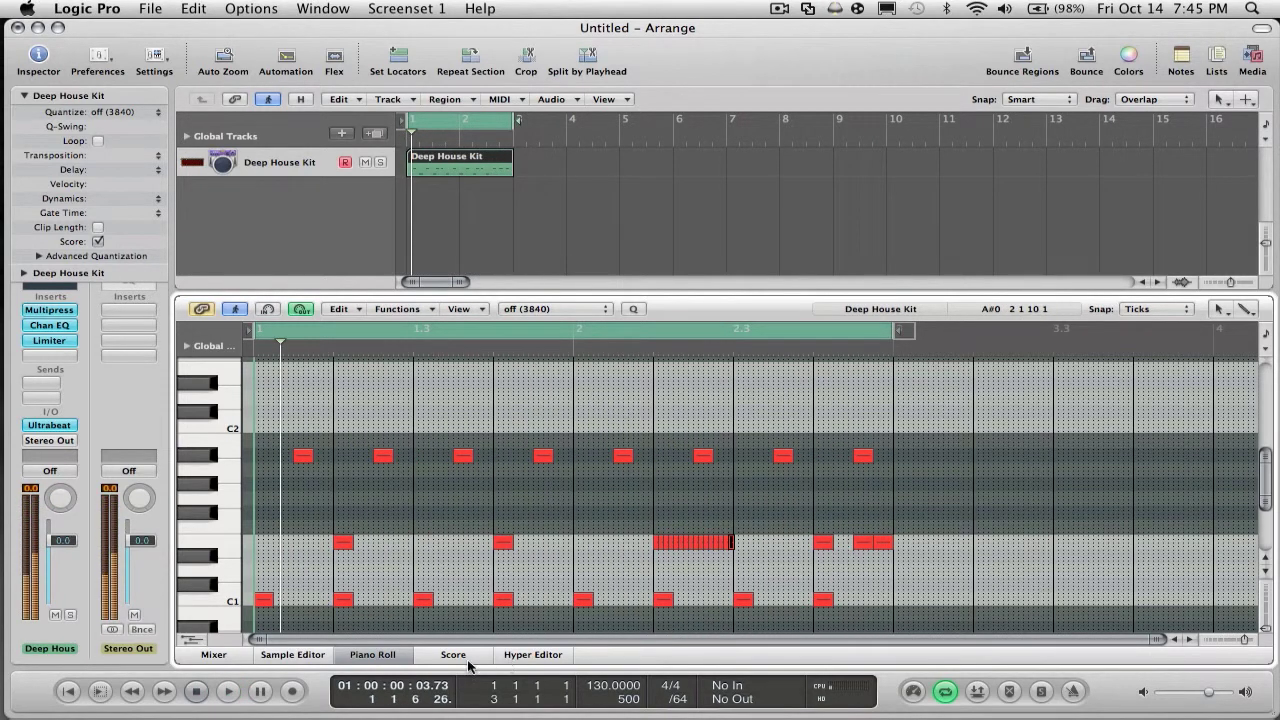
{"action": "left_click_drag", "start_coordinate": [684, 699], "coordinate": [684, 680]}
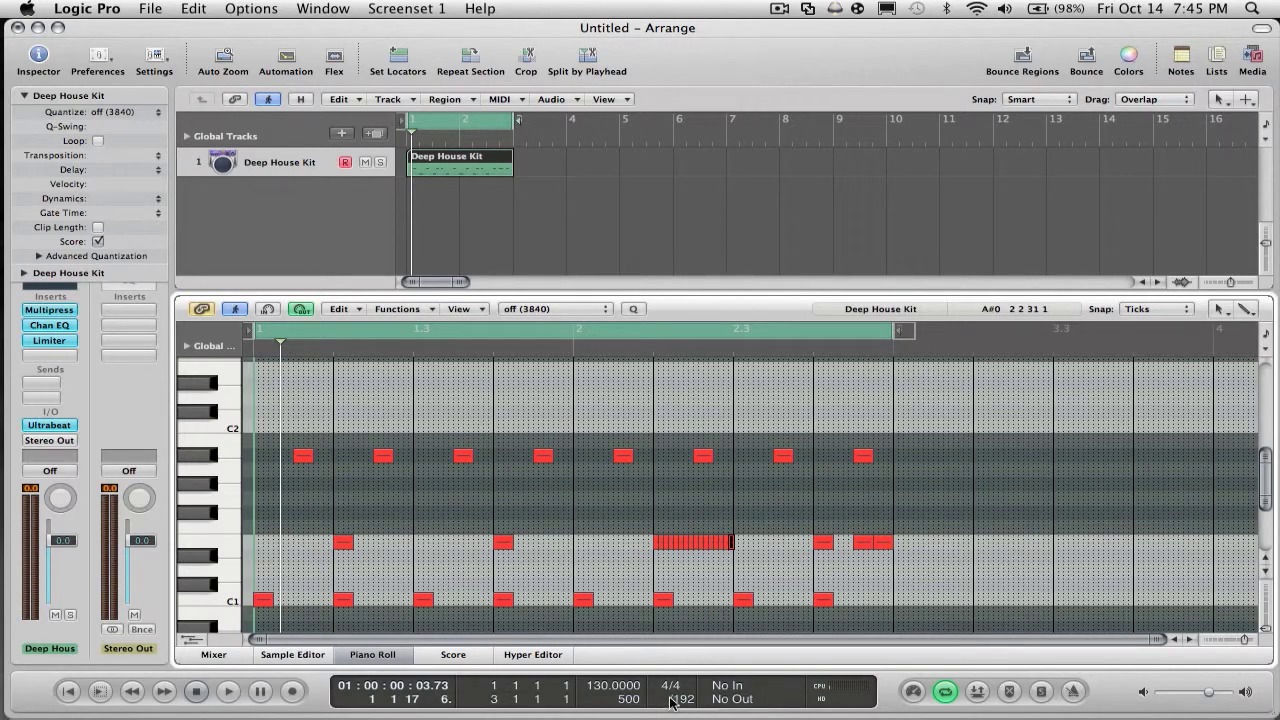
{"action": "left_click", "coordinate": [1247, 640]}
{"action": "left_click_drag", "start_coordinate": [1250, 640], "coordinate": [1250, 640]}
{"action": "left_click_drag", "start_coordinate": [688, 710], "coordinate": [688, 719]}
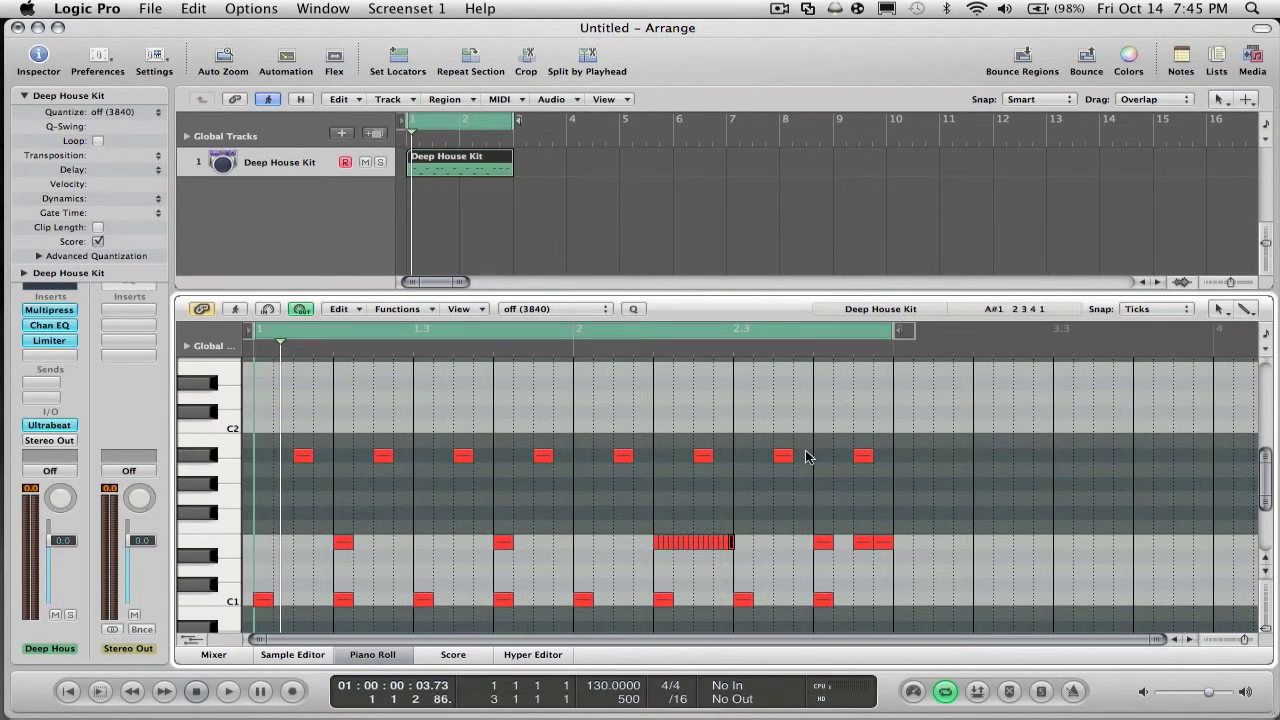
Step: Delete the E1 roll in bar 2 beat 2 and draw a single sixteenth note at the start of that beat
{"action": "left_click_drag", "start_coordinate": [614, 548], "coordinate": [737, 551]}
{"action": "key", "text": "Delete"}
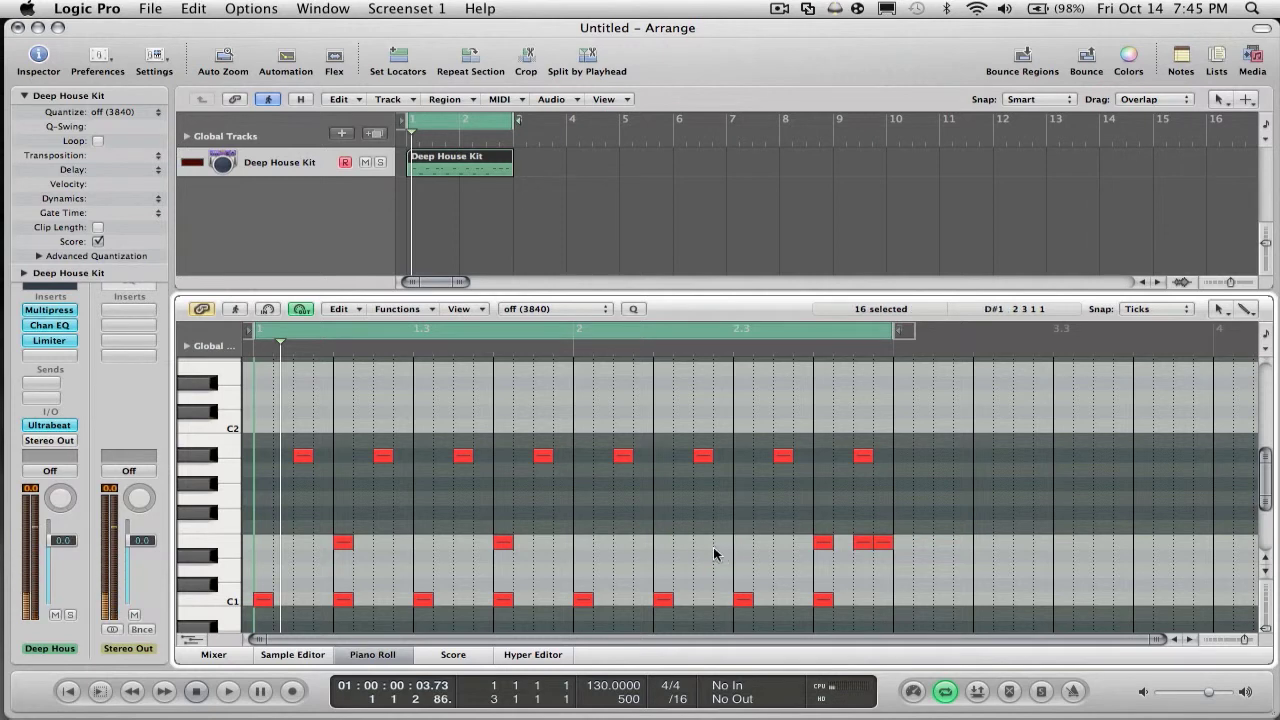
{"action": "key", "text": "x"}
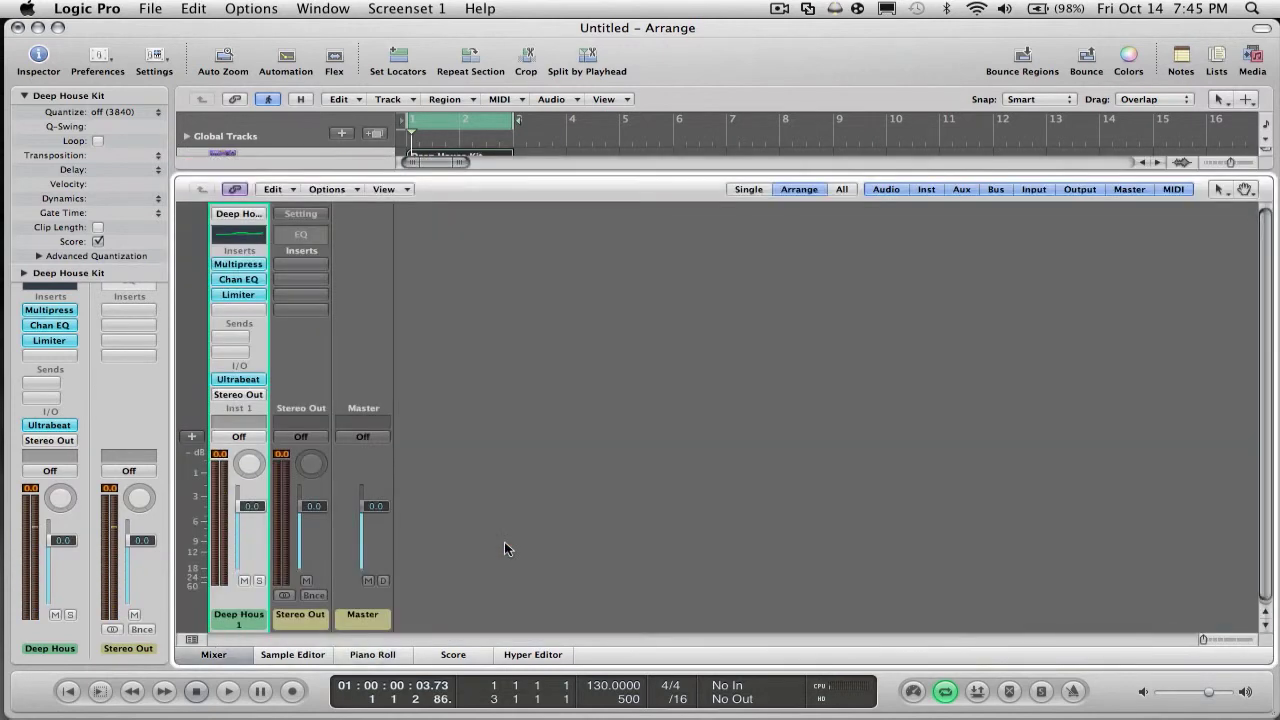
{"action": "key", "text": "x"}
{"action": "key", "text": "p"}
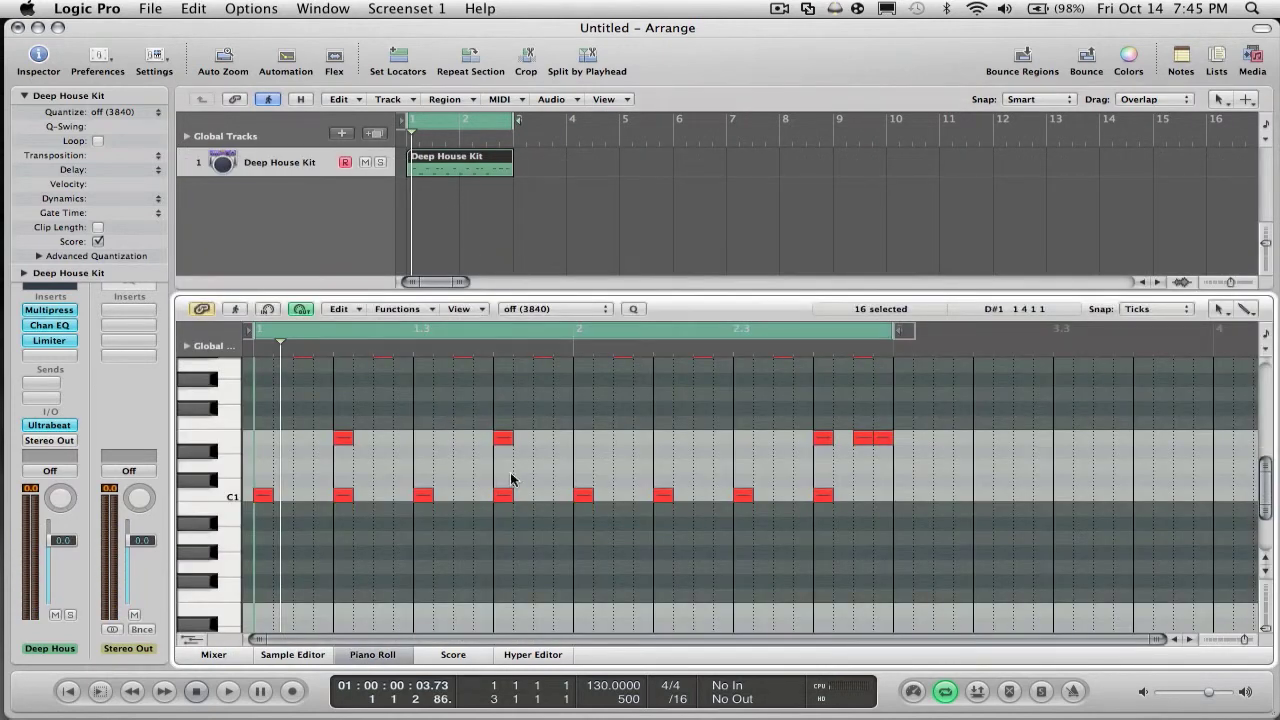
{"action": "left_click", "coordinate": [495, 437]}
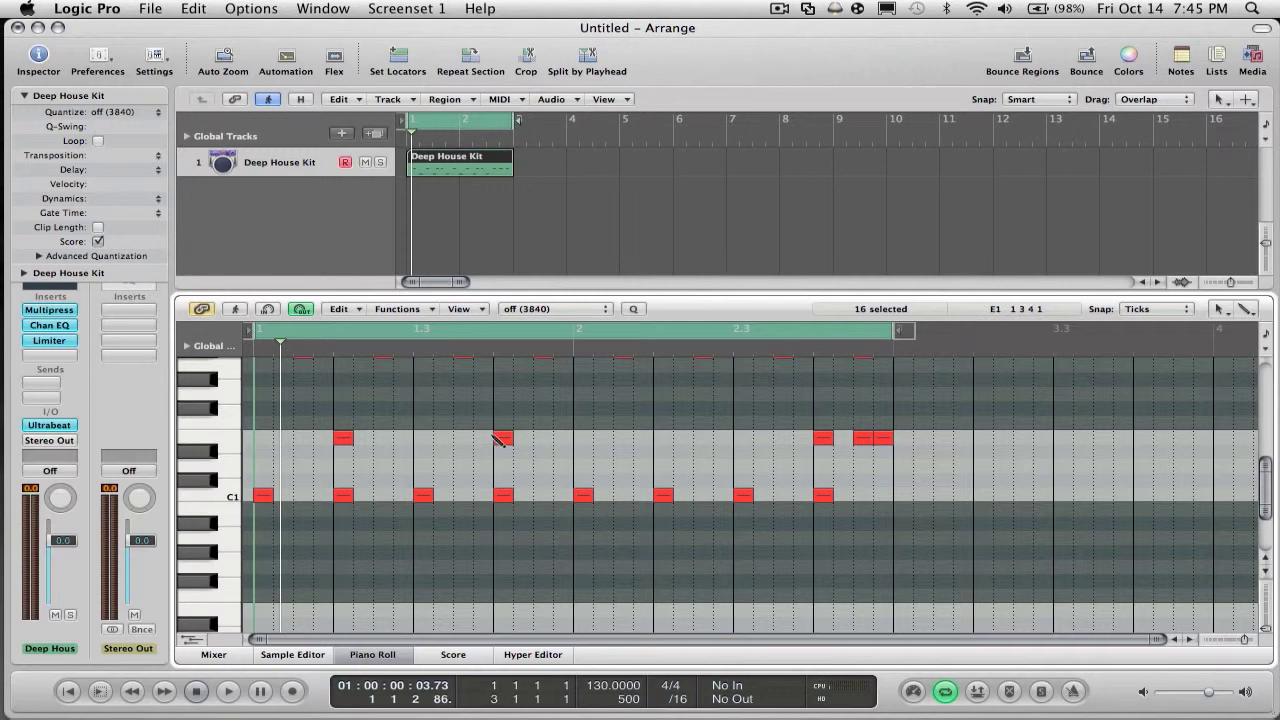
{"action": "left_click", "coordinate": [662, 437]}
Step: Return the playhead to the start of the project and close the Piano Roll
{"action": "scroll", "coordinate": [589, 472], "scroll_direction": "up", "scroll_amount": 3}
{"action": "scroll", "coordinate": [589, 472], "scroll_direction": "up", "scroll_amount": 1}
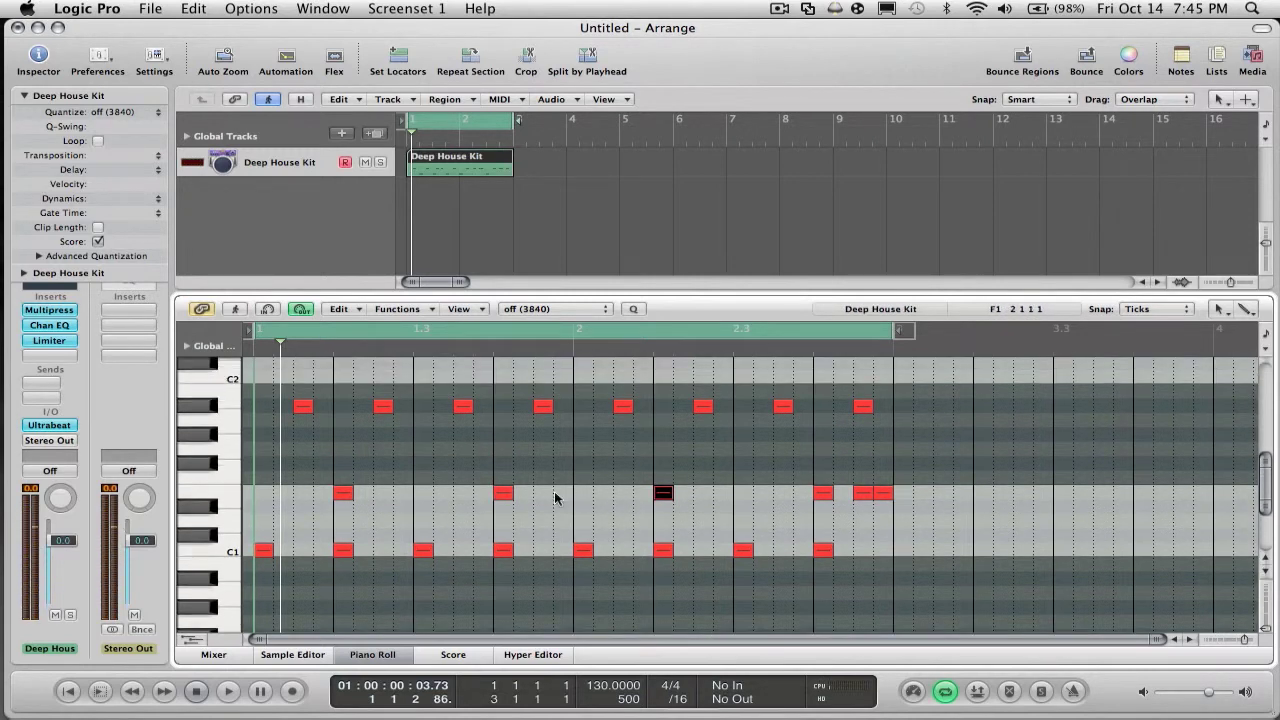
{"action": "scroll", "coordinate": [477, 530], "scroll_direction": "up", "scroll_amount": 1}
{"action": "key", "text": "Return"}
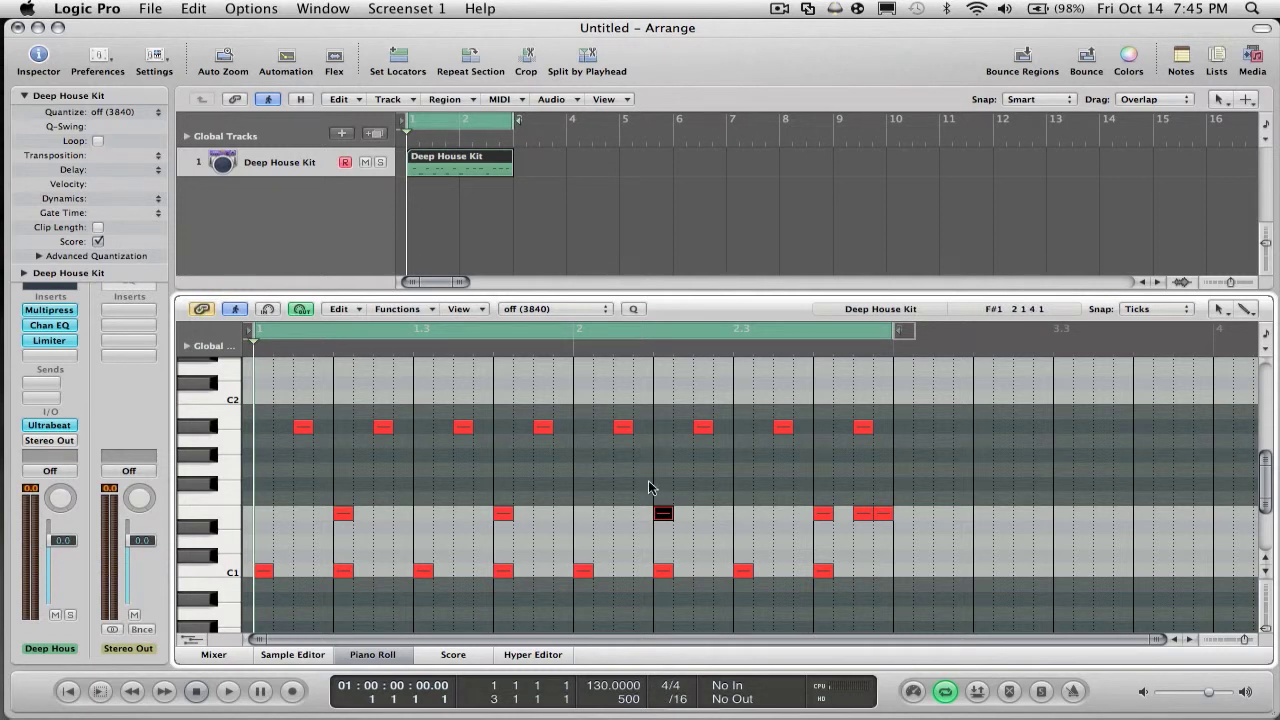
{"action": "left_click", "coordinate": [376, 654]}
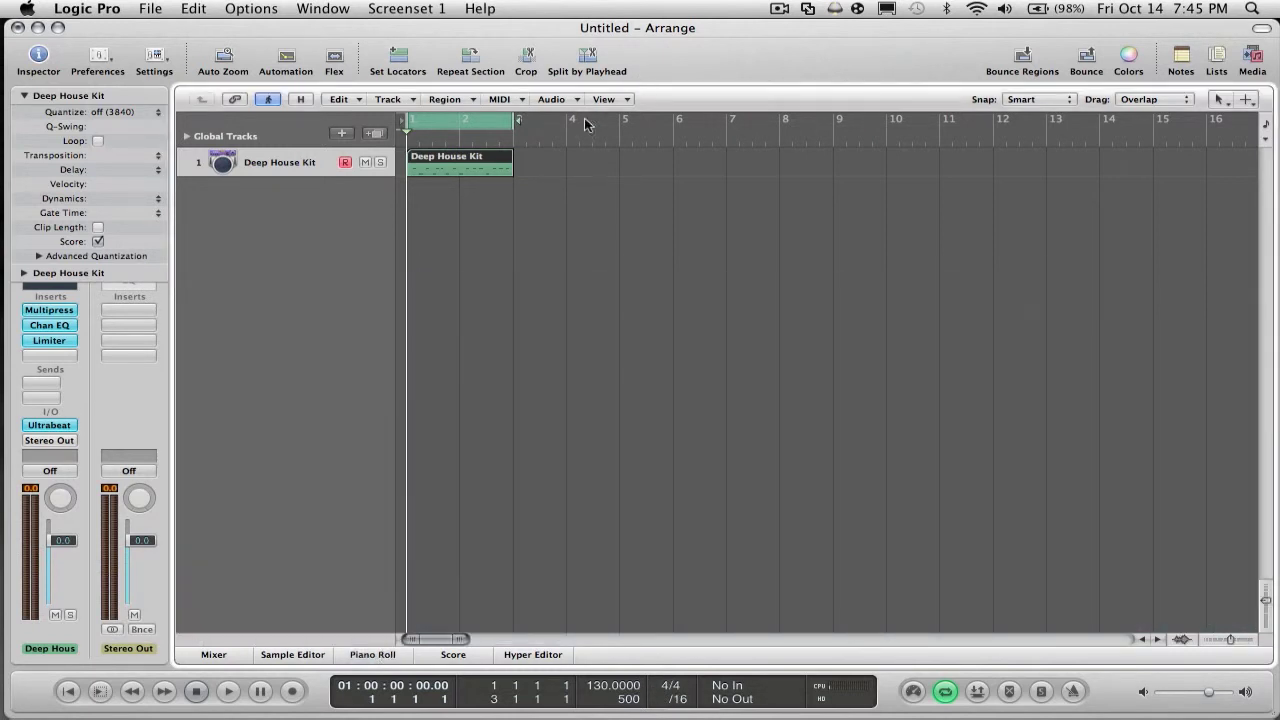
Step: Move the playhead to bar 5 and set the time signature from there to 3/4
{"action": "left_click_drag", "start_coordinate": [588, 130], "coordinate": [619, 137]}
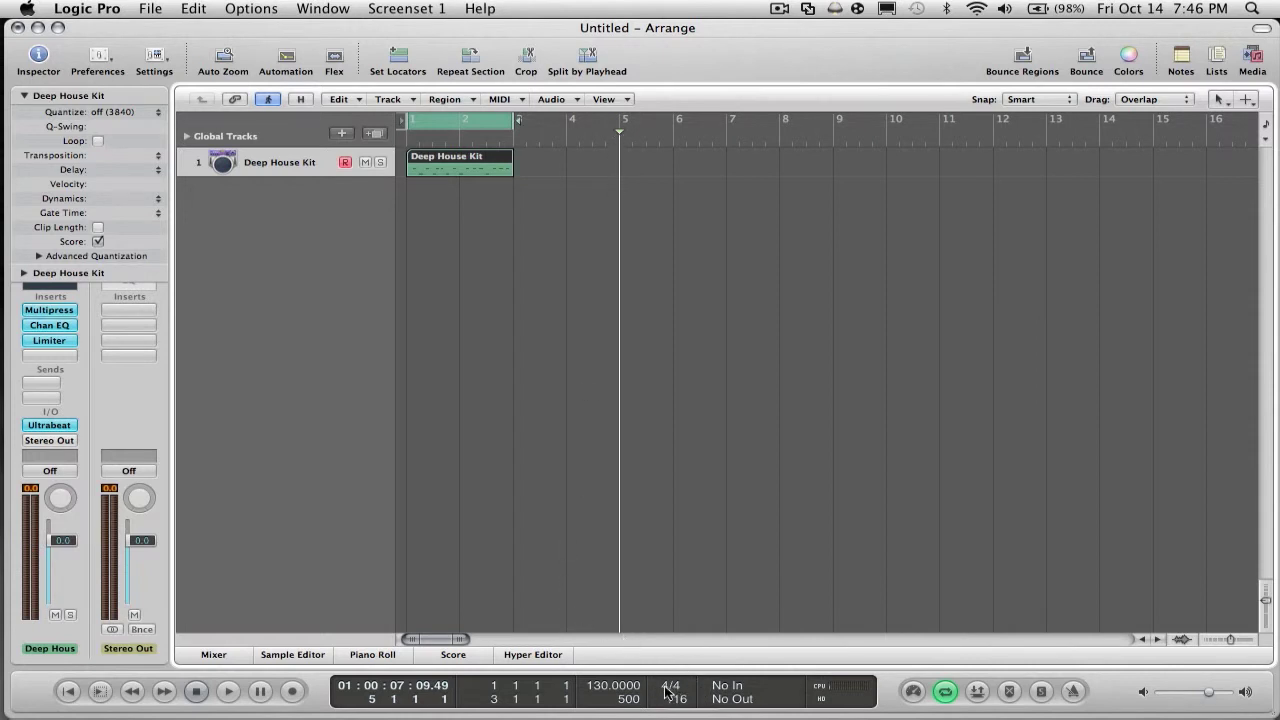
{"action": "left_click_drag", "start_coordinate": [665, 690], "coordinate": [665, 708]}
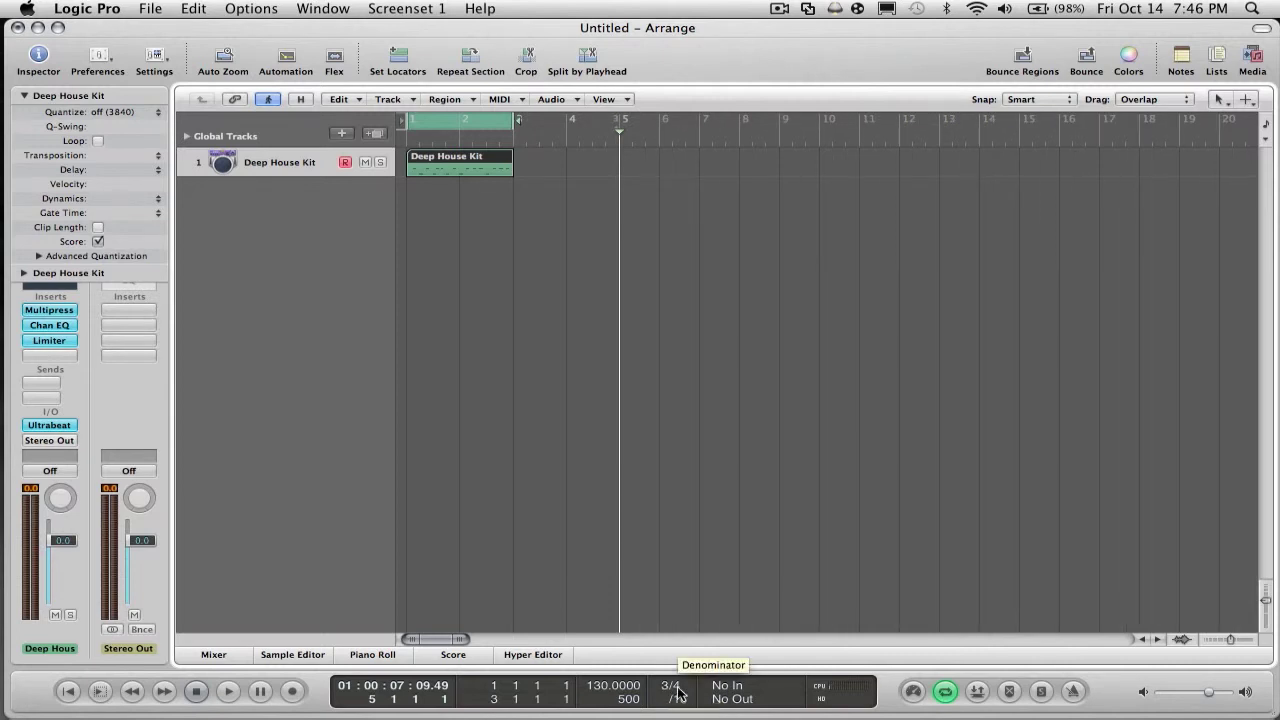
{"action": "mouse_move", "coordinate": [677, 692]}
{"action": "left_mouse_down"}
{"action": "mouse_move", "coordinate": [677, 705]}
{"action": "mouse_move", "coordinate": [677, 680]}
{"action": "left_mouse_up"}
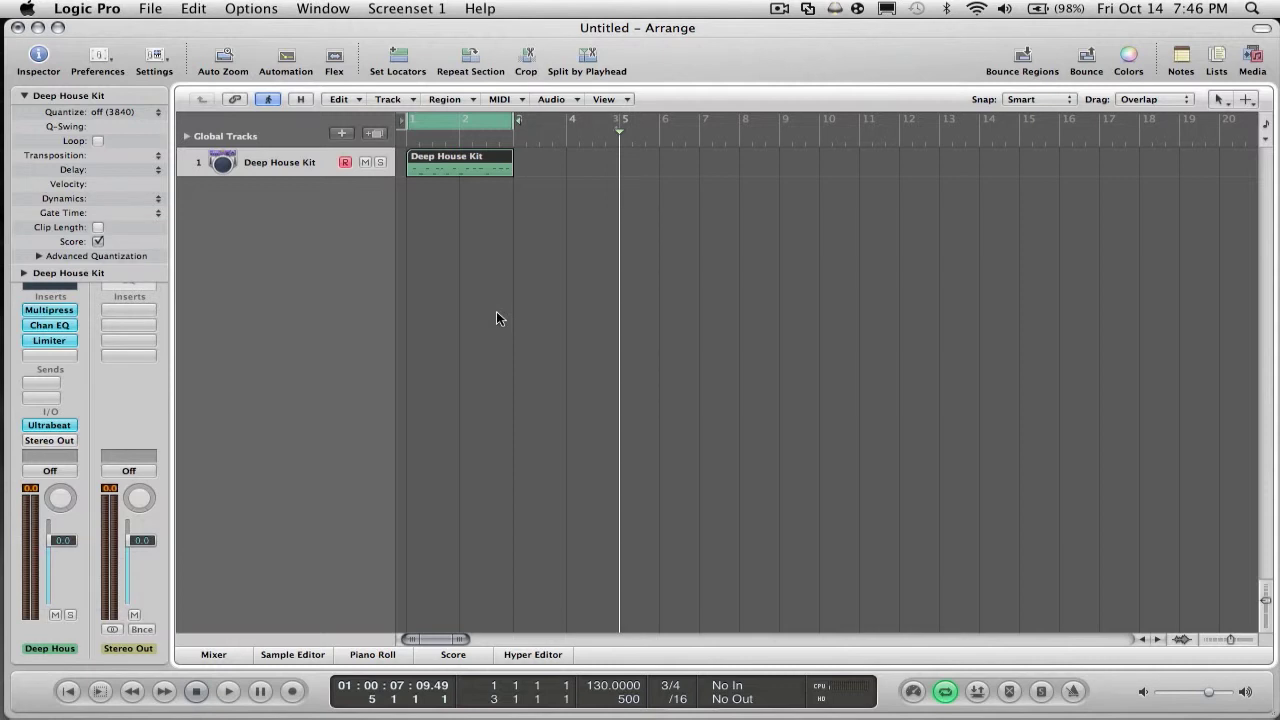
Step: Audition the change from 4/4 to 3/4 with the metronome on and cycle mode off, stopping after bar 8
{"action": "left_click", "coordinate": [1073, 691]}
{"action": "key", "text": "super+z"}
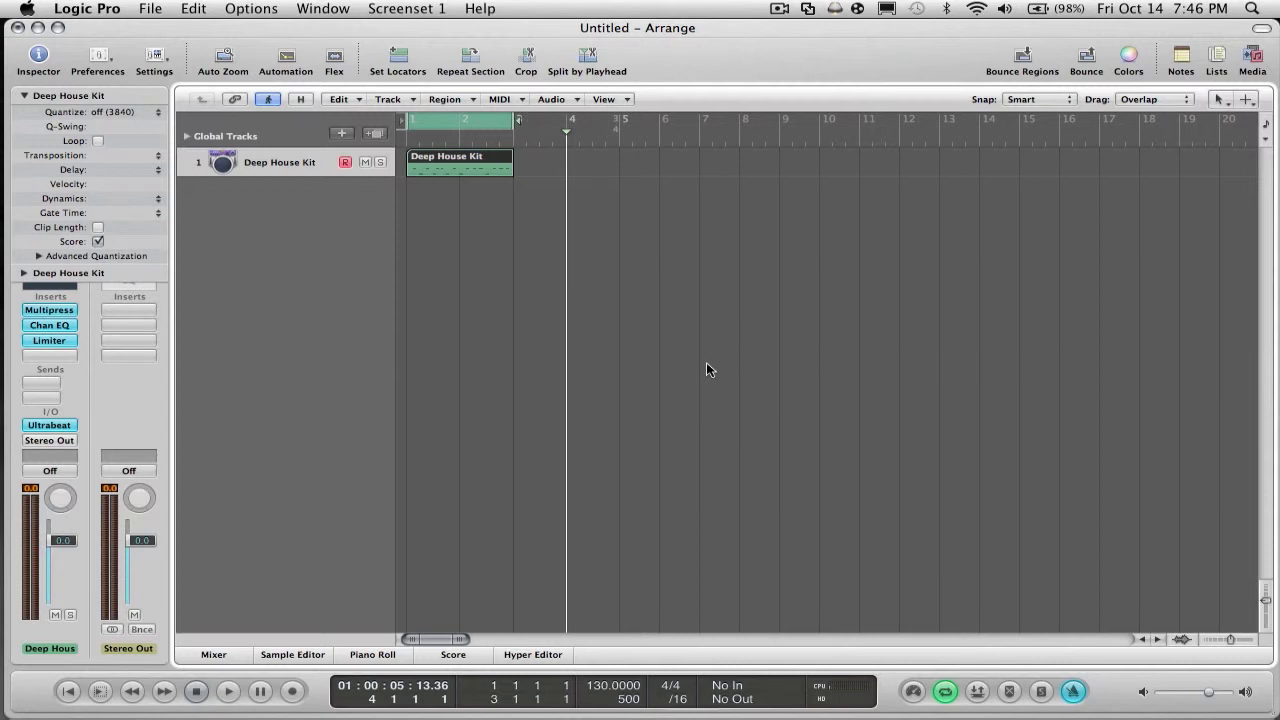
{"action": "key", "text": "space"}
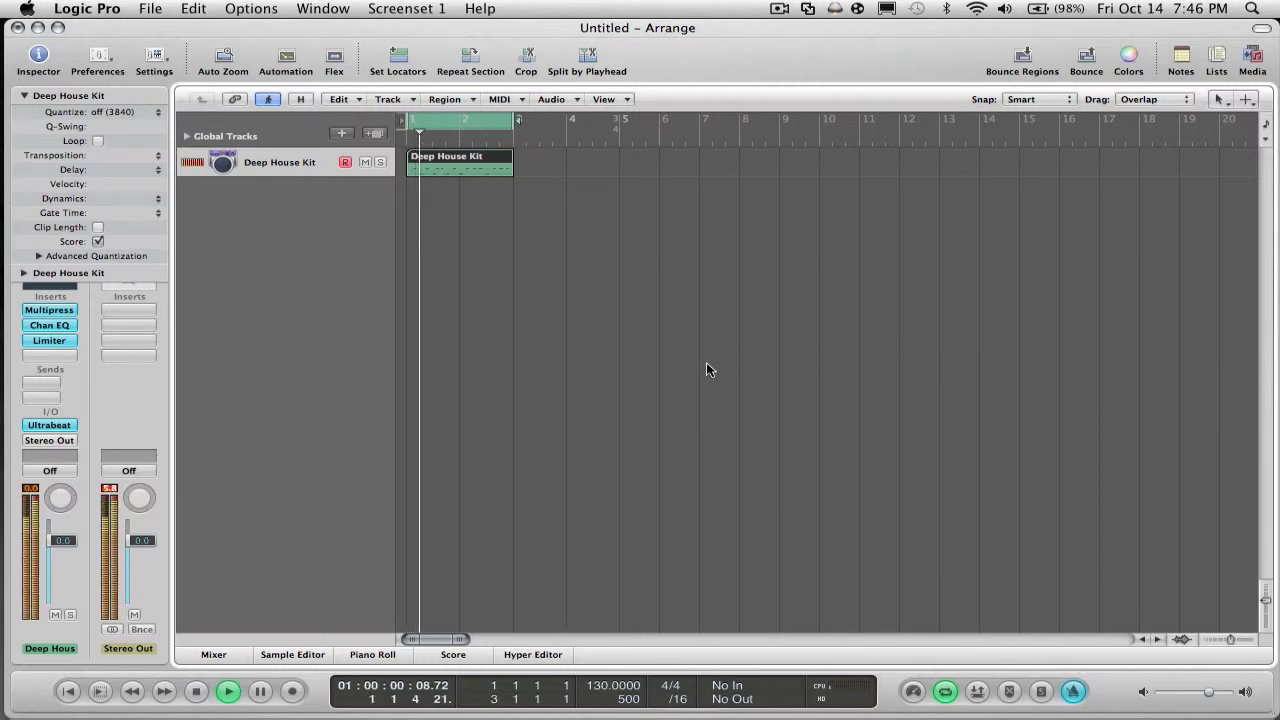
{"action": "left_click", "coordinate": [470, 126]}
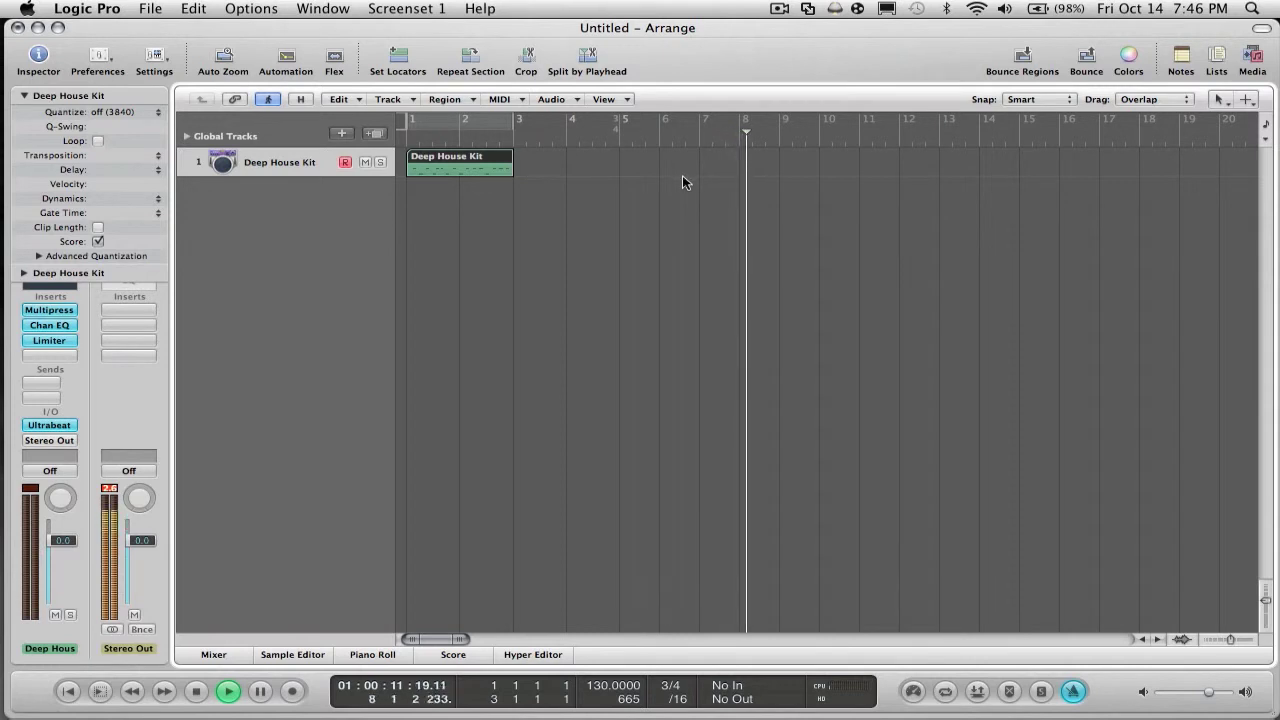
{"action": "key", "text": "space"}
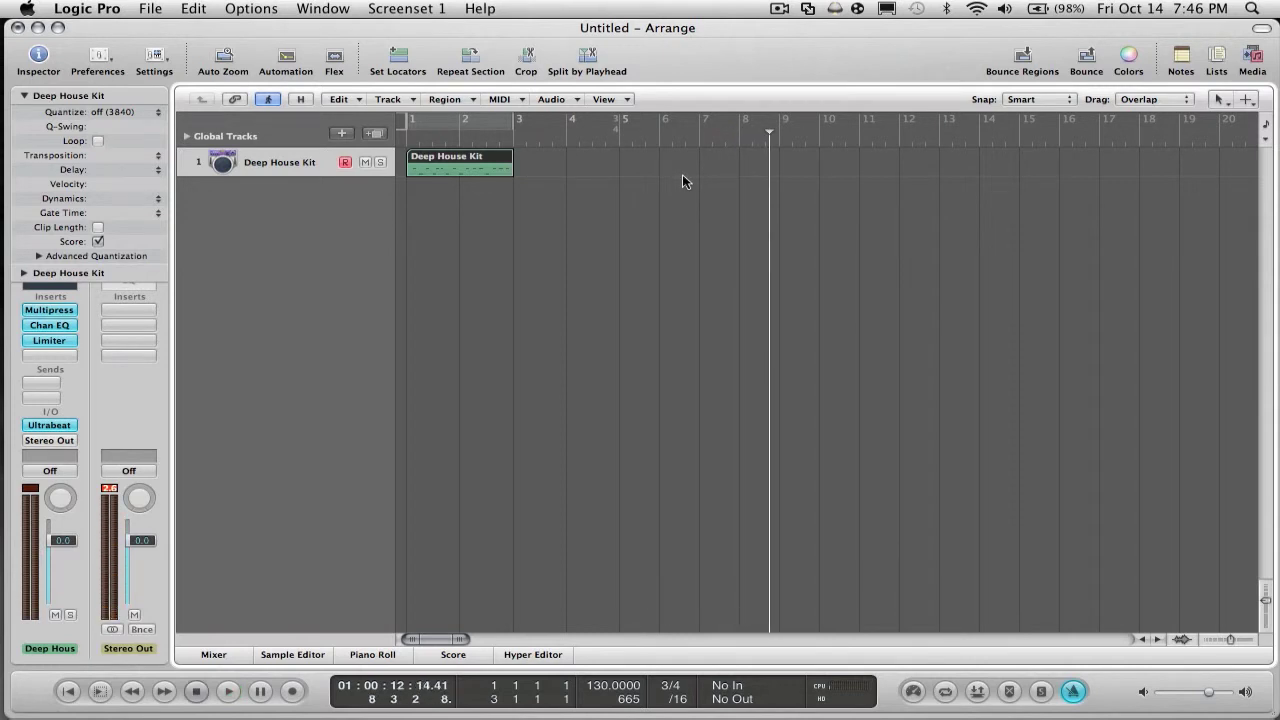
Step: Move the playhead back to bar 5 and restore the time signature there to 4/4
{"action": "key", "text": "comma"}
{"action": "key", "text": "comma"}
{"action": "key", "text": "comma"}
{"action": "key", "text": "comma"}
{"action": "key", "text": "comma"}
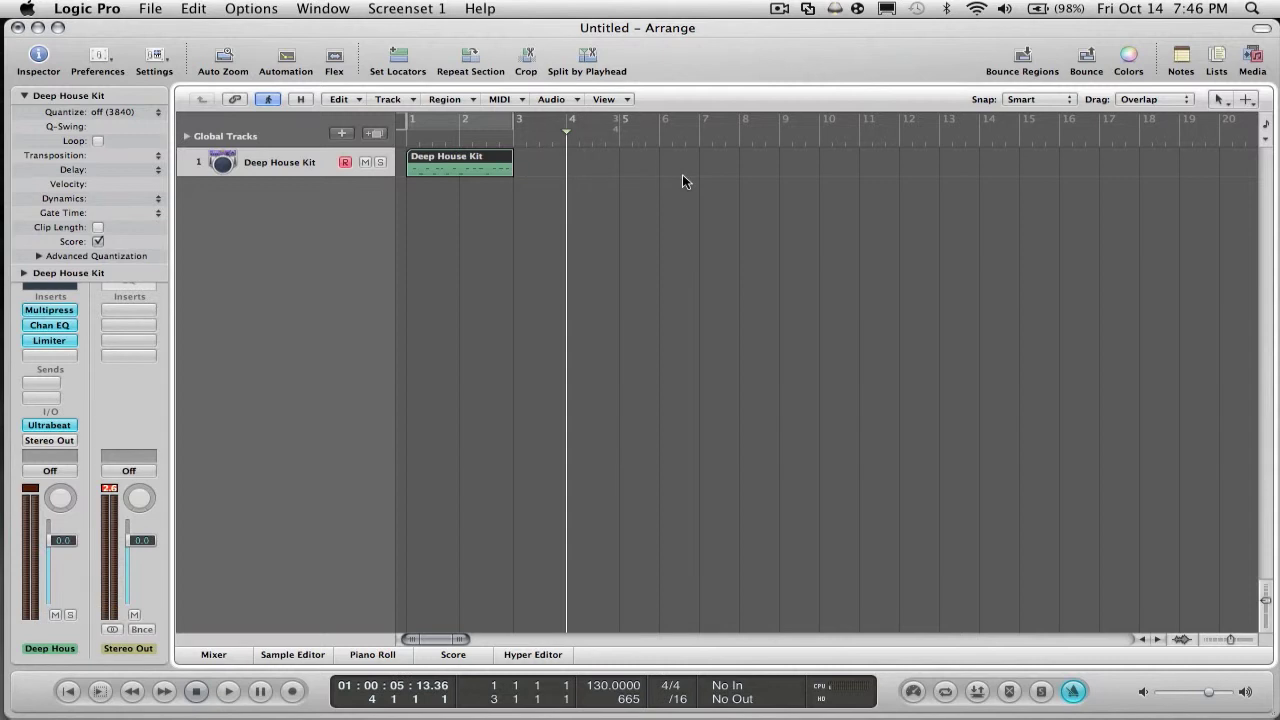
{"action": "key", "text": "period"}
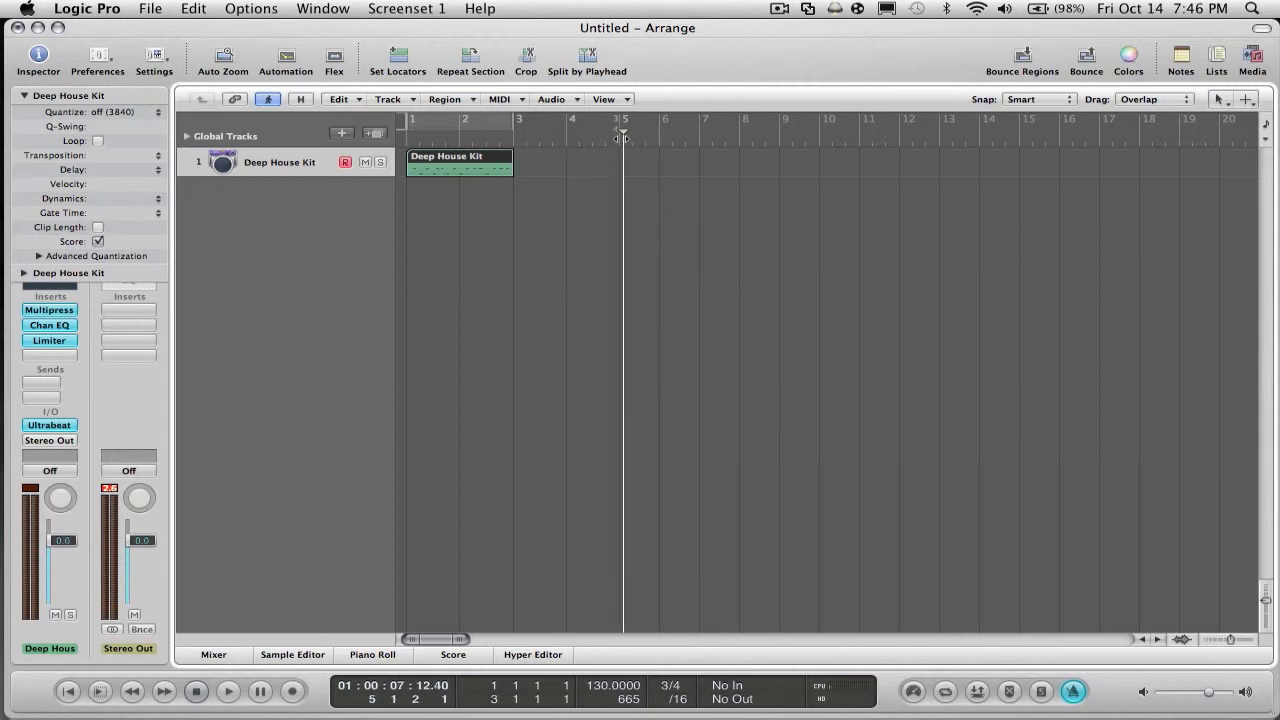
{"action": "left_click_drag", "start_coordinate": [665, 689], "coordinate": [666, 682]}
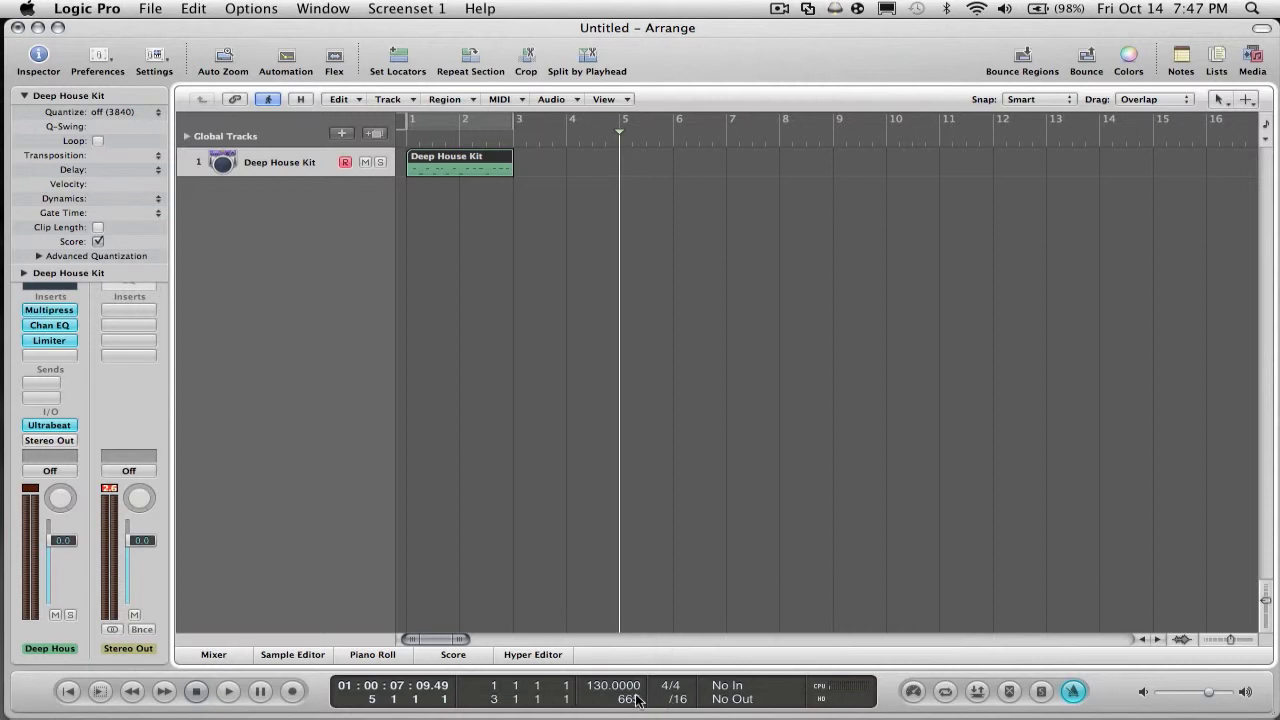
Step: Set the project end to bar 130 and extend it to bar 184 with the end marker in the ruler
{"action": "left_click_drag", "start_coordinate": [622, 716], "coordinate": [642, 712]}
{"action": "double_click", "coordinate": [628, 699]}
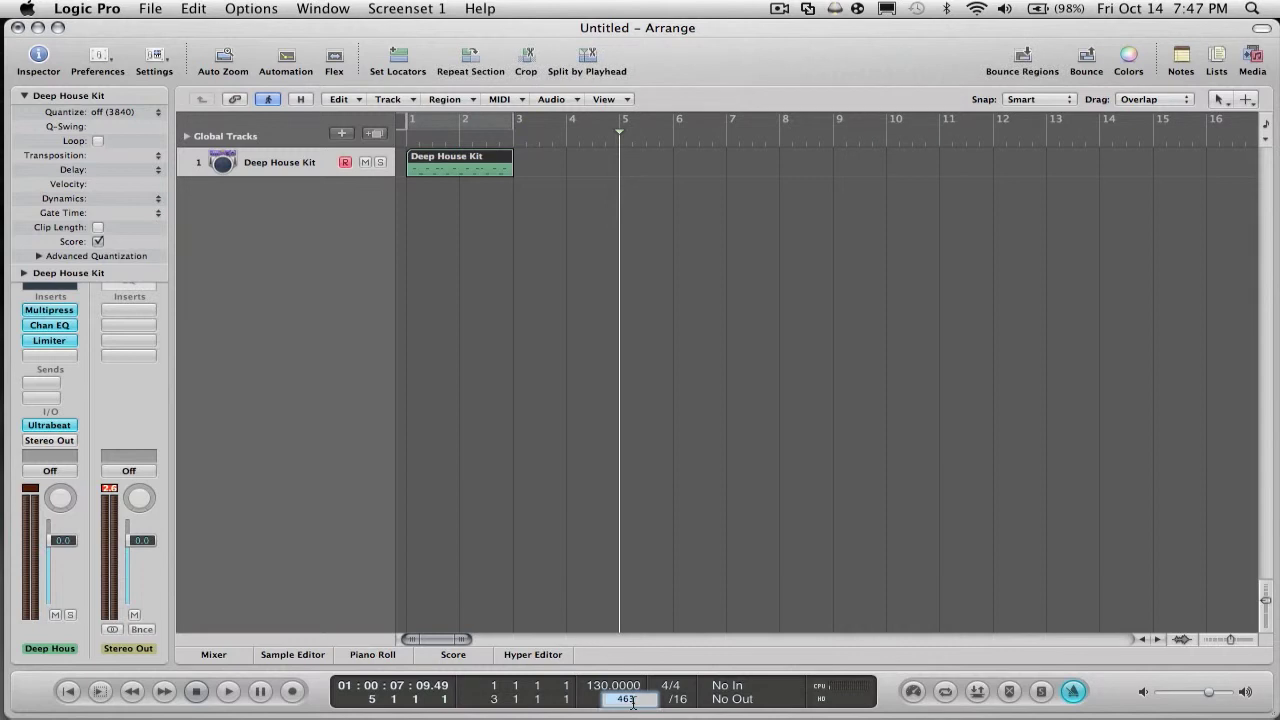
{"action": "key", "text": "Escape"}
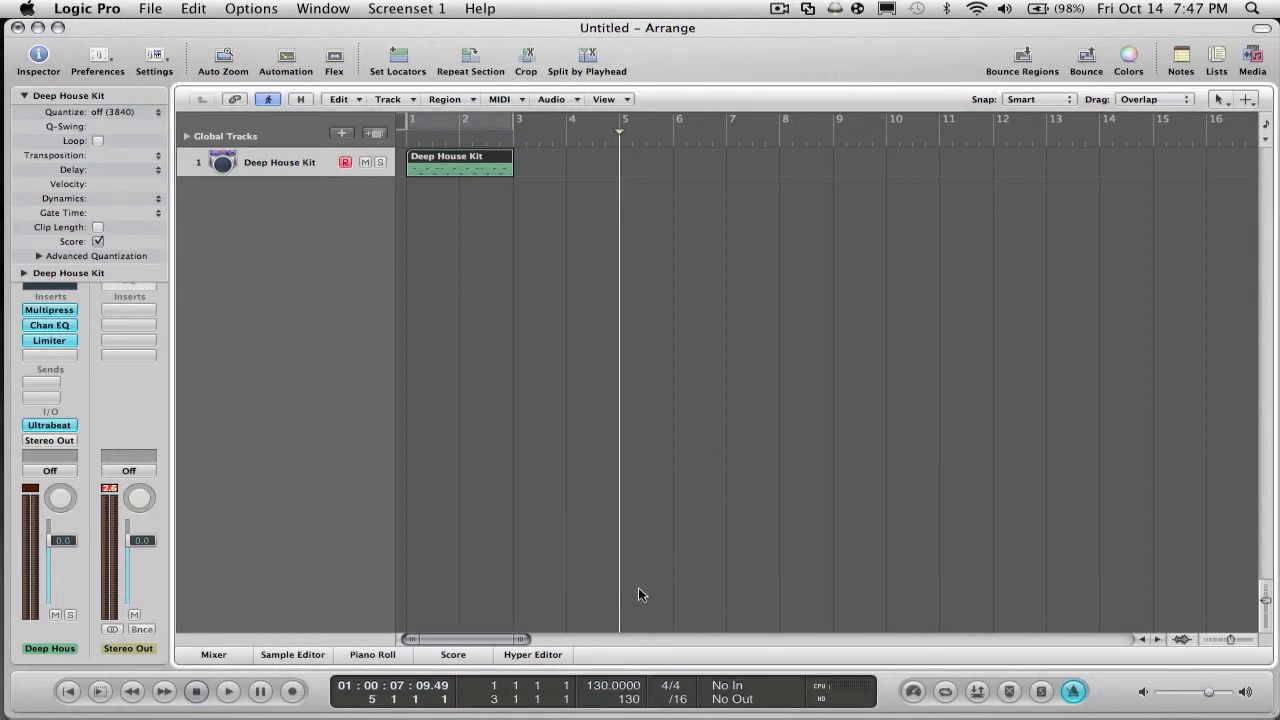
{"action": "left_click_drag", "start_coordinate": [446, 638], "coordinate": [1050, 638]}
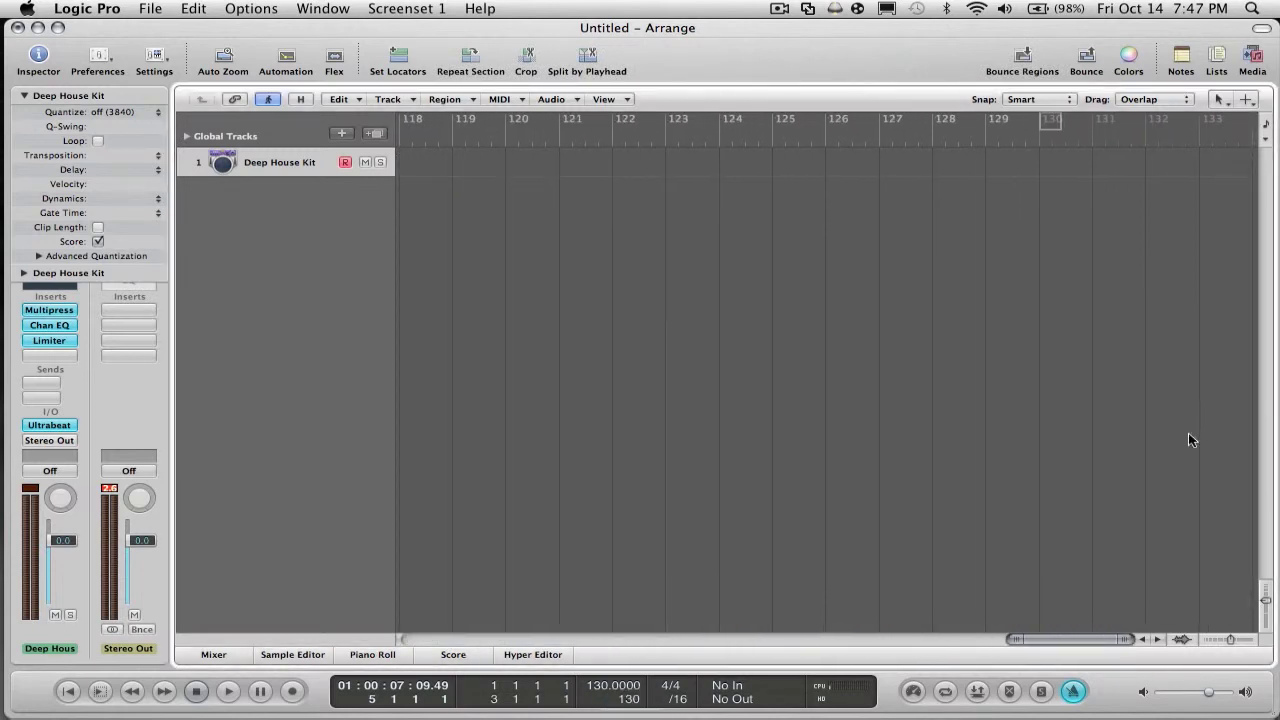
{"action": "mouse_move", "coordinate": [1050, 120]}
{"action": "left_mouse_down"}
{"action": "mouse_move", "coordinate": [1105, 128]}
{"action": "mouse_move", "coordinate": [1052, 125]}
{"action": "left_mouse_up"}
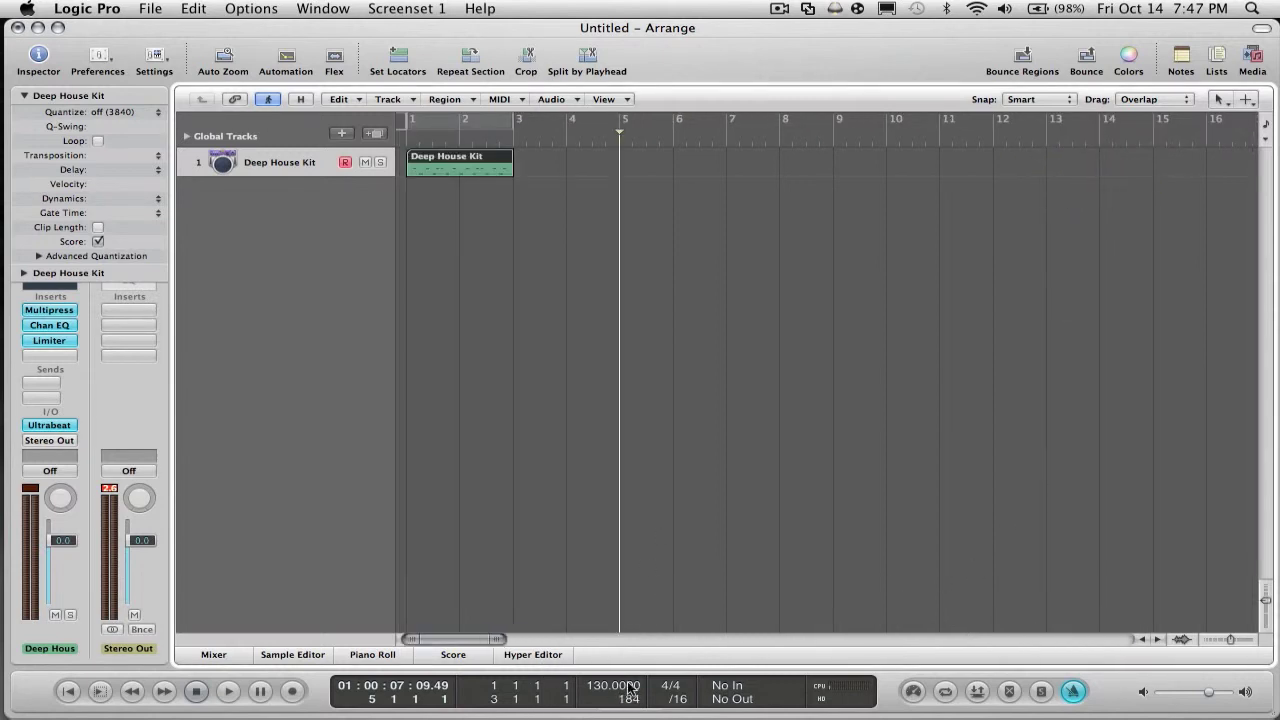
Step: Set the project end to bar 500 and check the end marker in the arrangement
{"action": "double_click", "coordinate": [628, 699]}
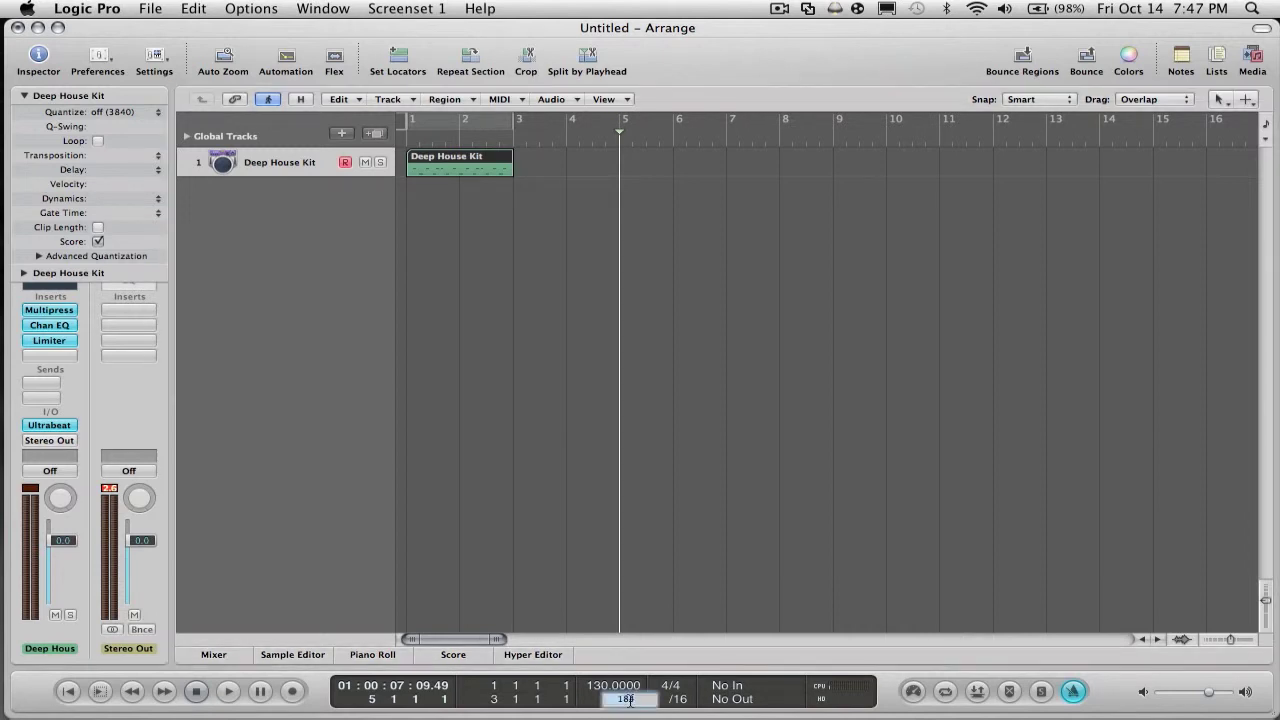
{"action": "type", "text": "500"}
{"action": "key", "text": "Return"}
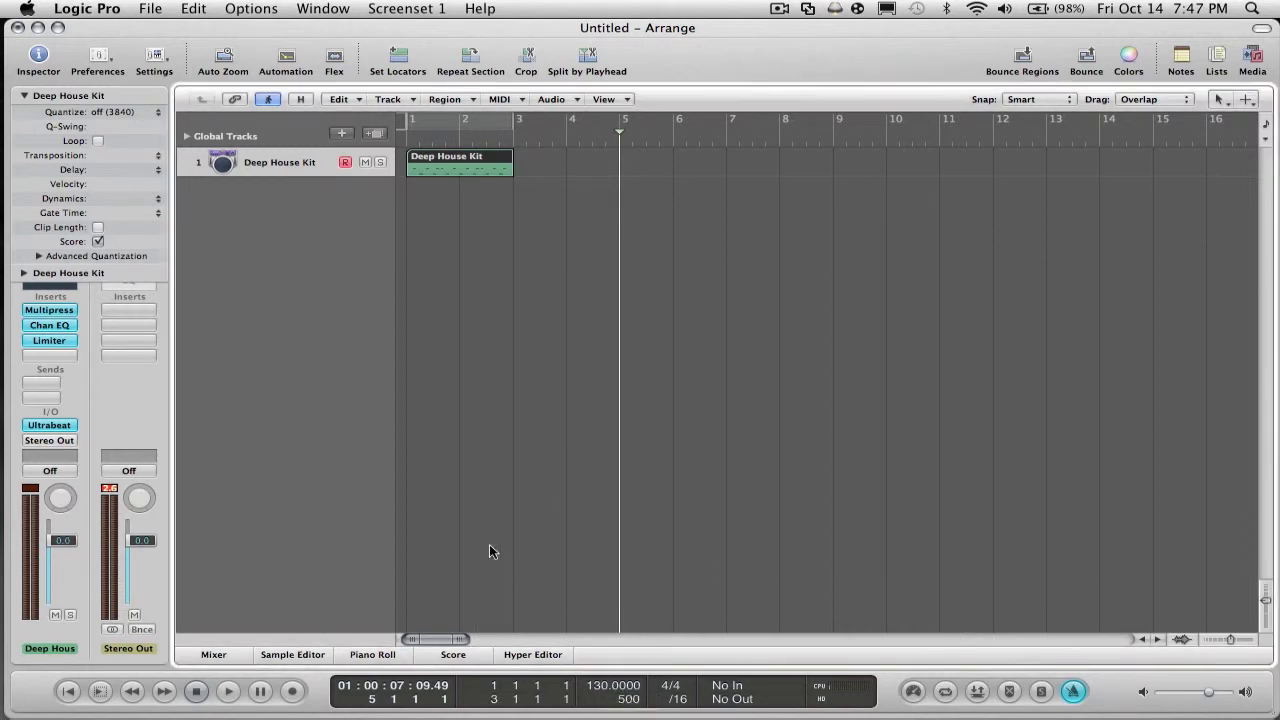
{"action": "left_click_drag", "start_coordinate": [436, 638], "coordinate": [1100, 638]}
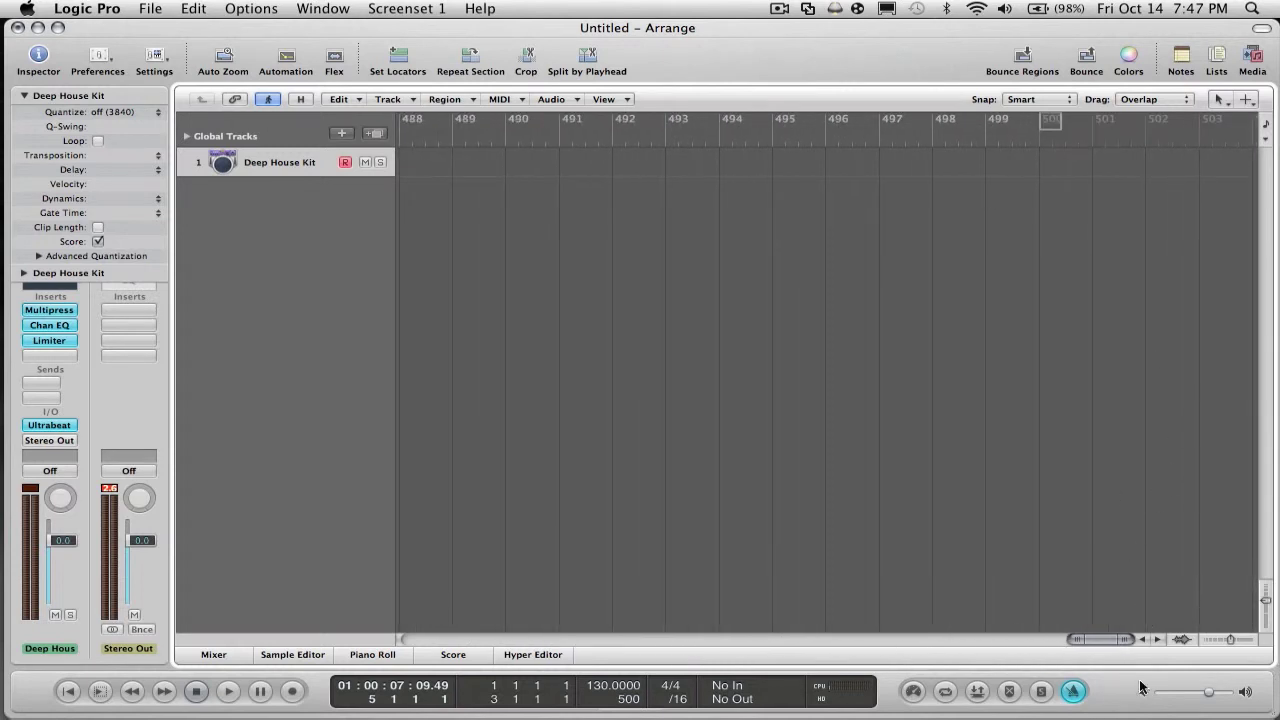
Step: Turn off the metronome, return the playhead to the start, and deselect the drum region
{"action": "left_click", "coordinate": [1075, 690]}
{"action": "key", "text": "Return"}
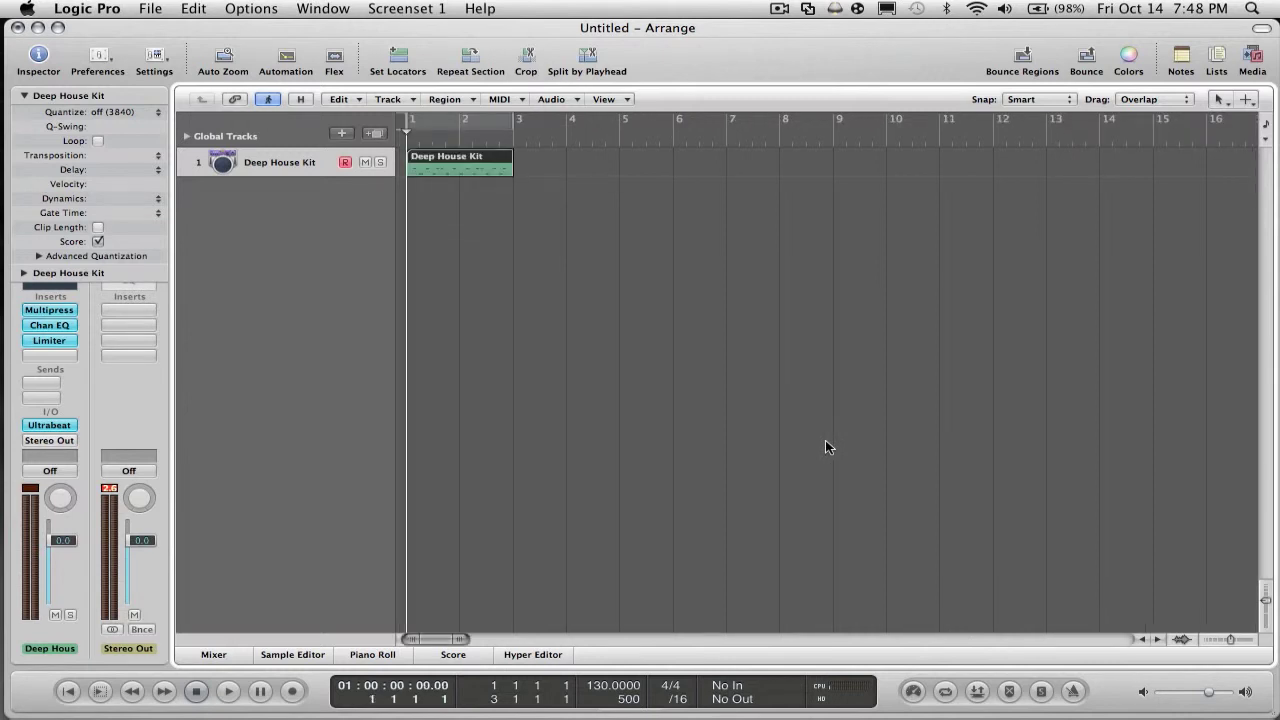
{"action": "left_click", "coordinate": [635, 240]}
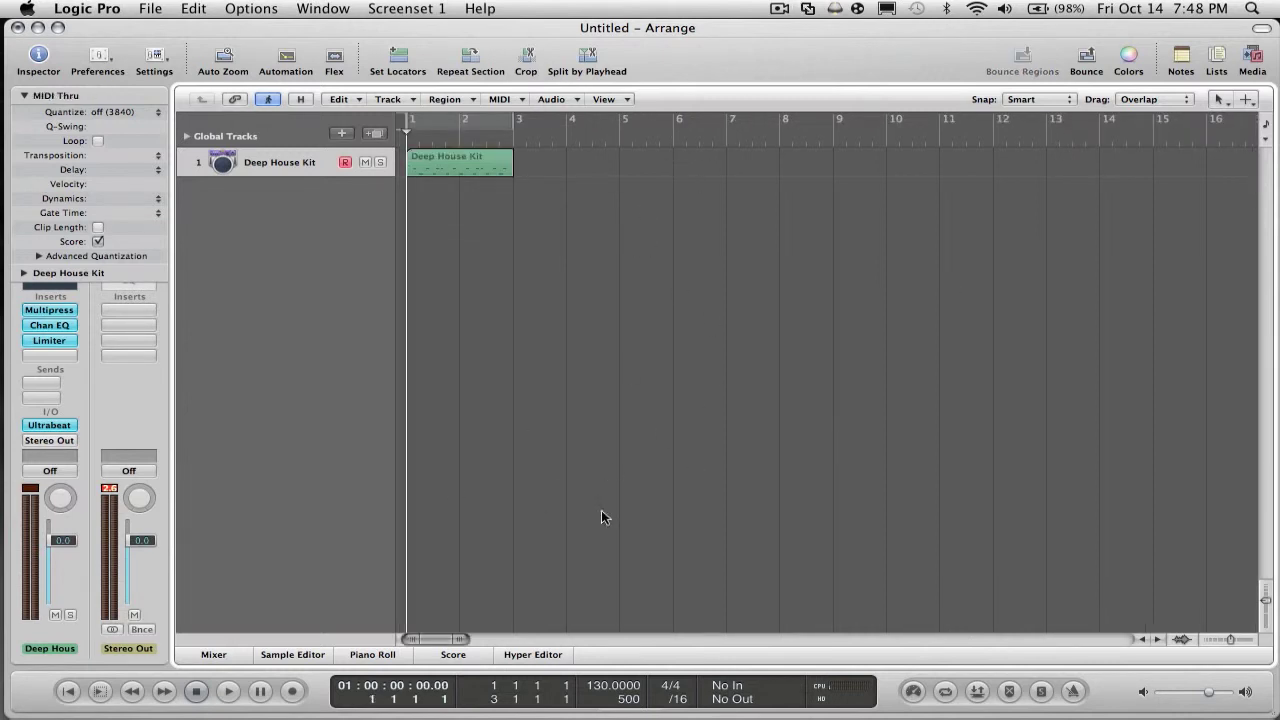
Step: Enable cycle mode over bars 1 and 2 and audition the drum loop
{"action": "left_click", "coordinate": [1076, 692]}
{"action": "key", "text": "space"}
{"action": "left_click", "coordinate": [672, 124]}
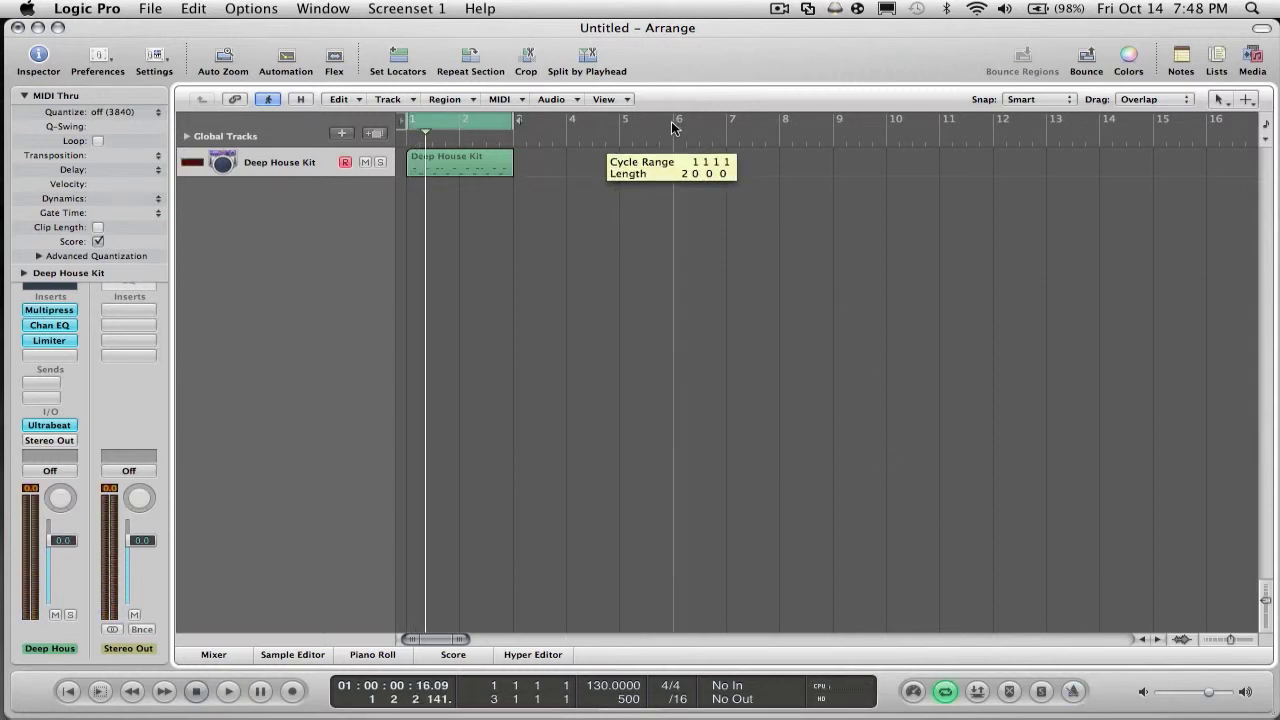
{"action": "left_click", "coordinate": [672, 128]}
{"action": "key", "text": "space"}
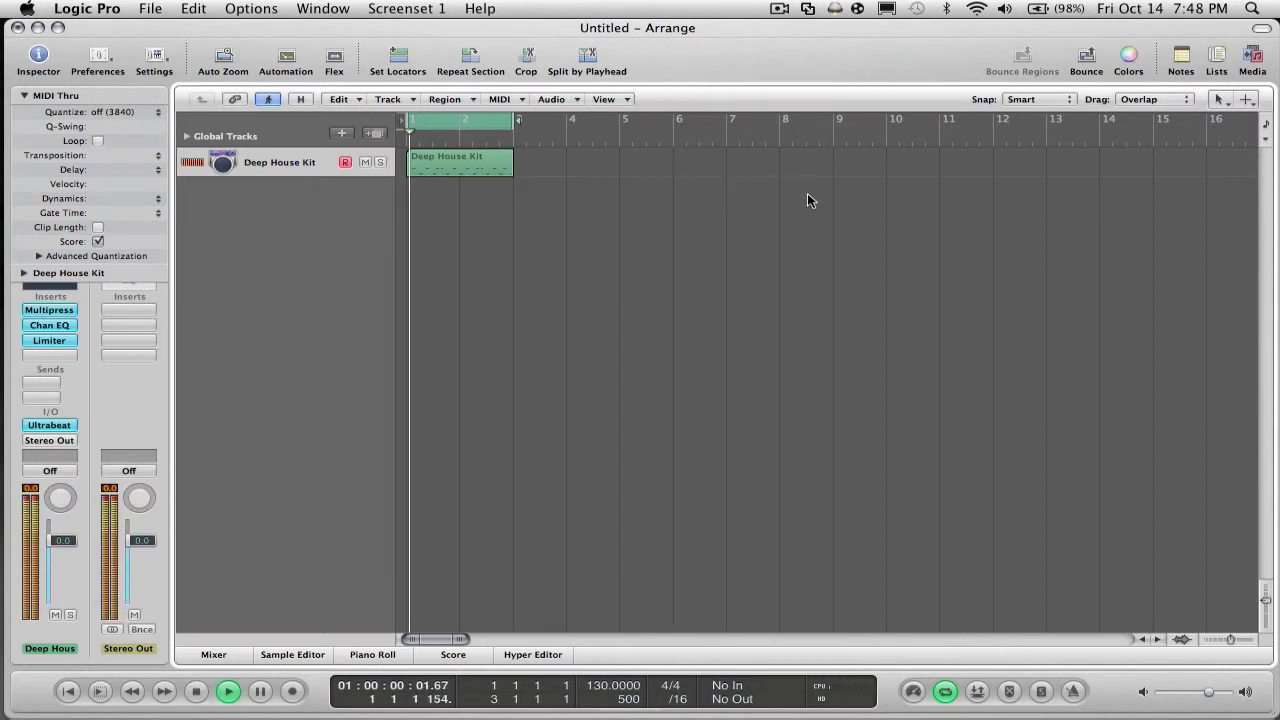
{"action": "key", "text": "space"}
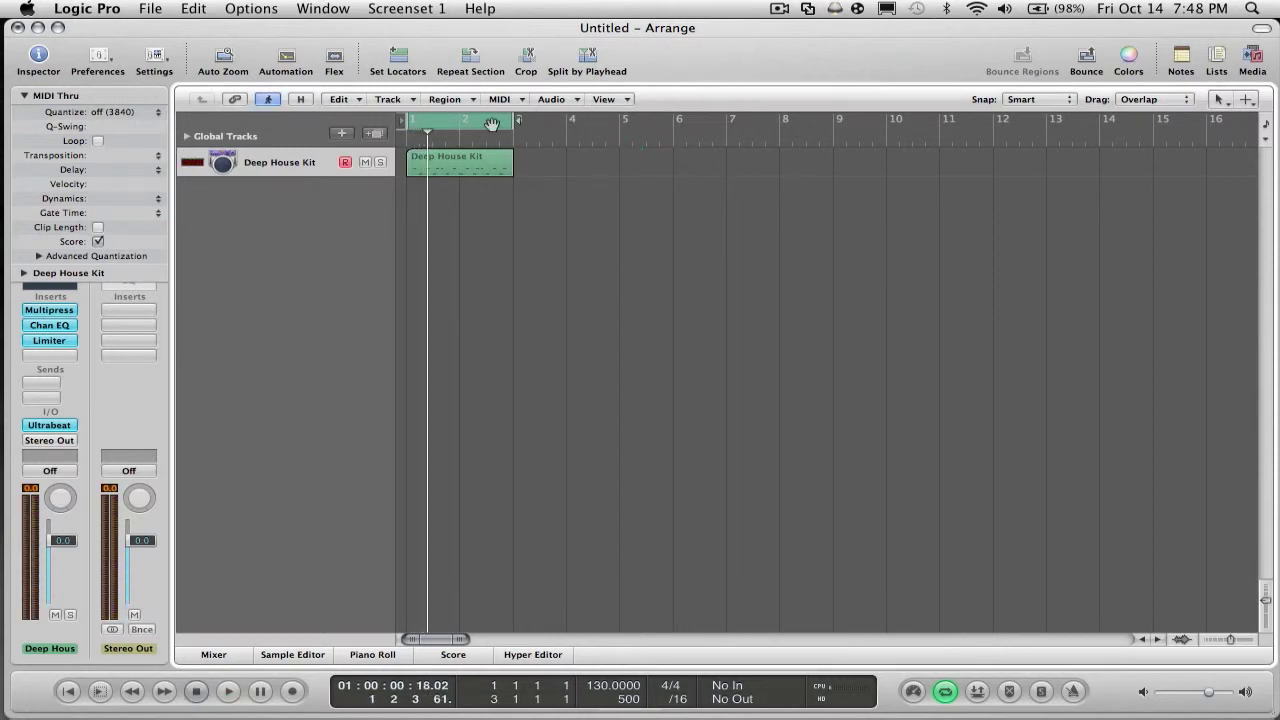
Step: Turn off cycle mode, audition the metronome click past the drum region, and return the playhead to the start
{"action": "left_click", "coordinate": [491, 123]}
{"action": "key", "text": "space"}
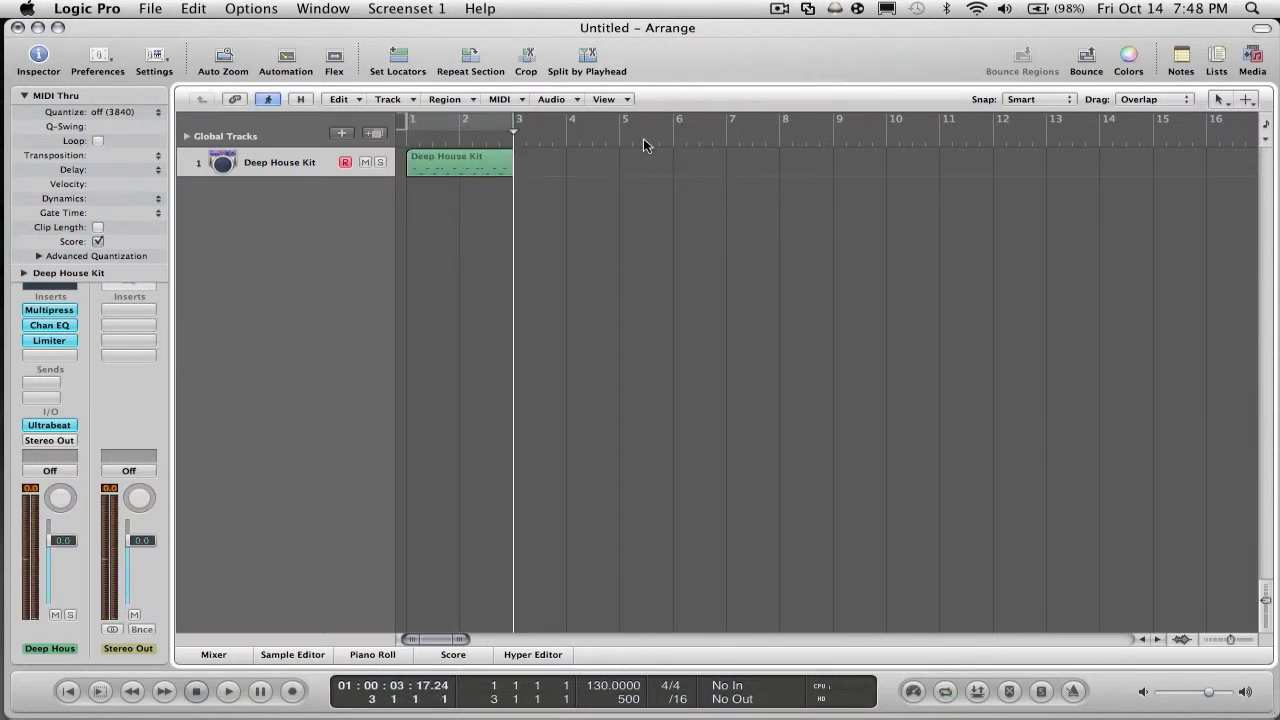
{"action": "left_click", "coordinate": [1078, 693]}
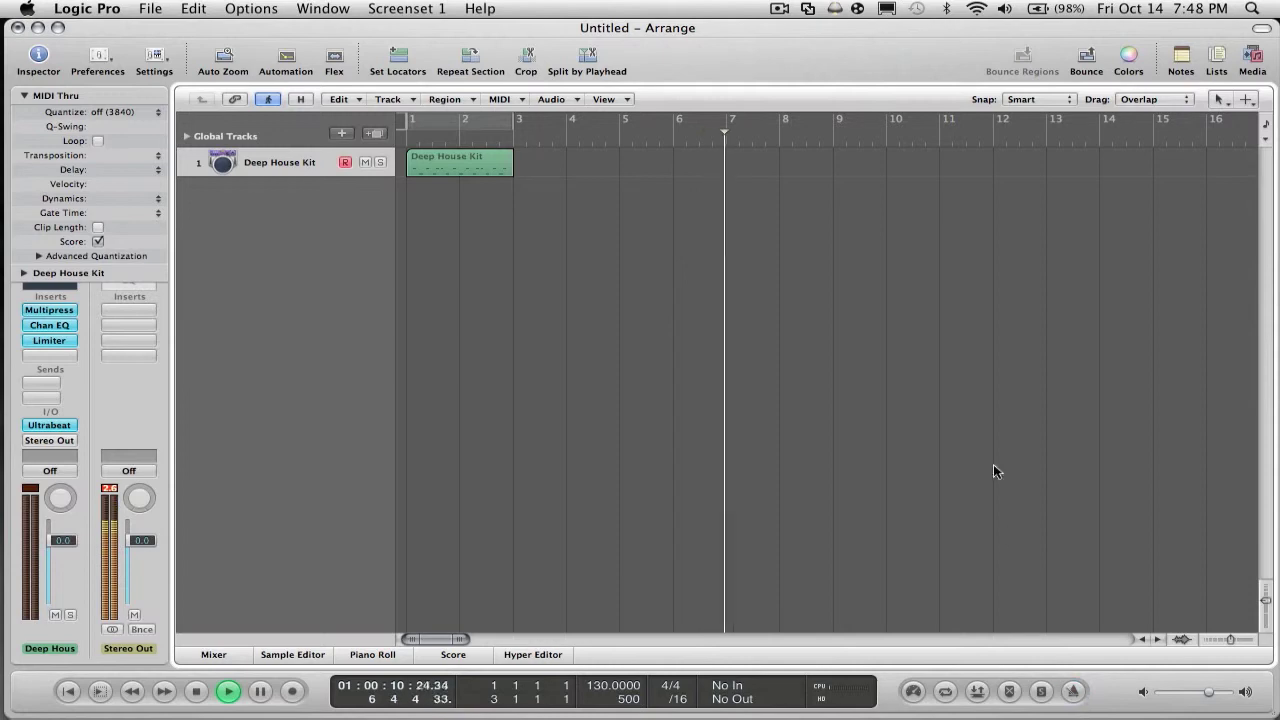
{"action": "key", "text": "space"}
{"action": "key", "text": "Return"}
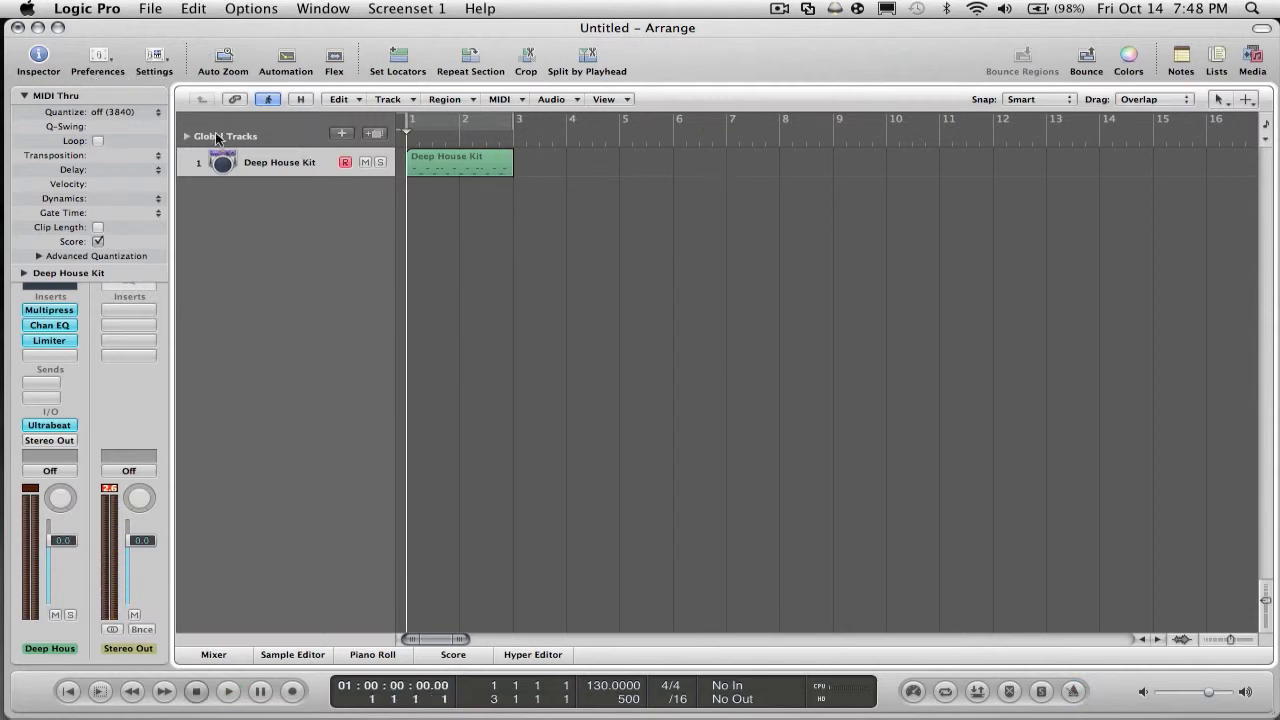
{"action": "mouse_move", "coordinate": [2, 2]}
{"action": "left_click", "coordinate": [675, 323]}
{"action": "left_click", "coordinate": [781, 9]}
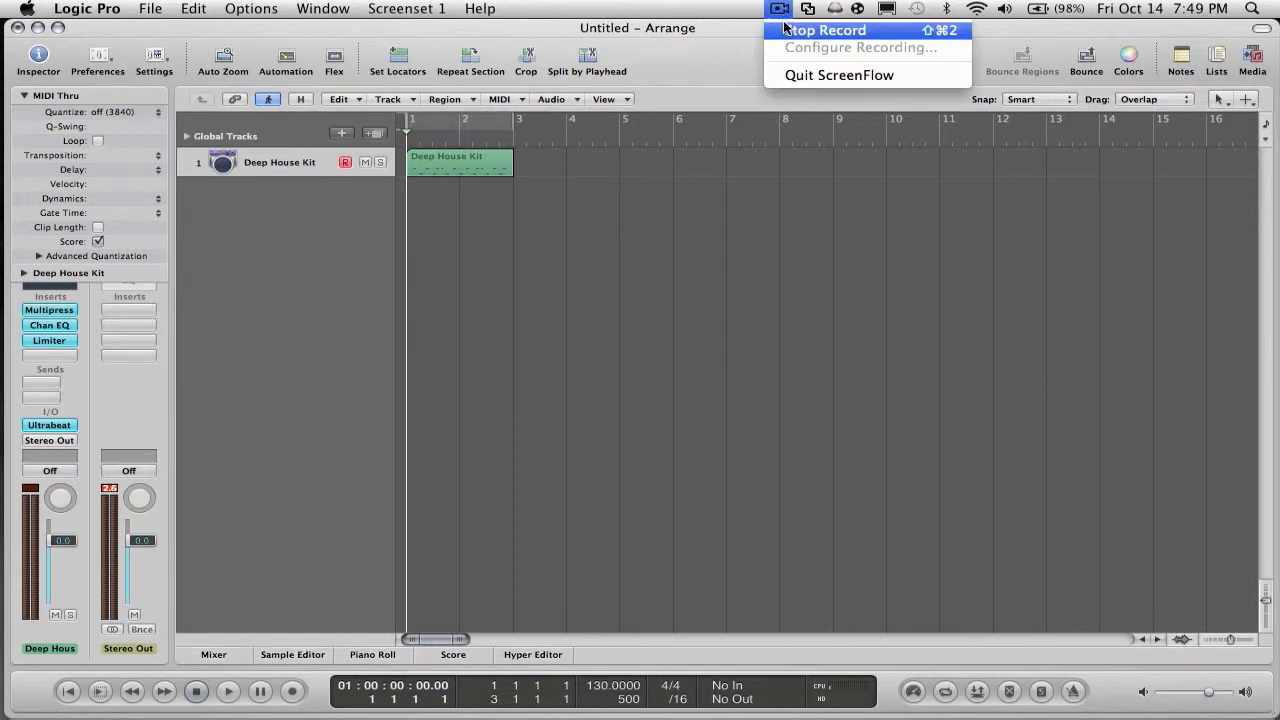